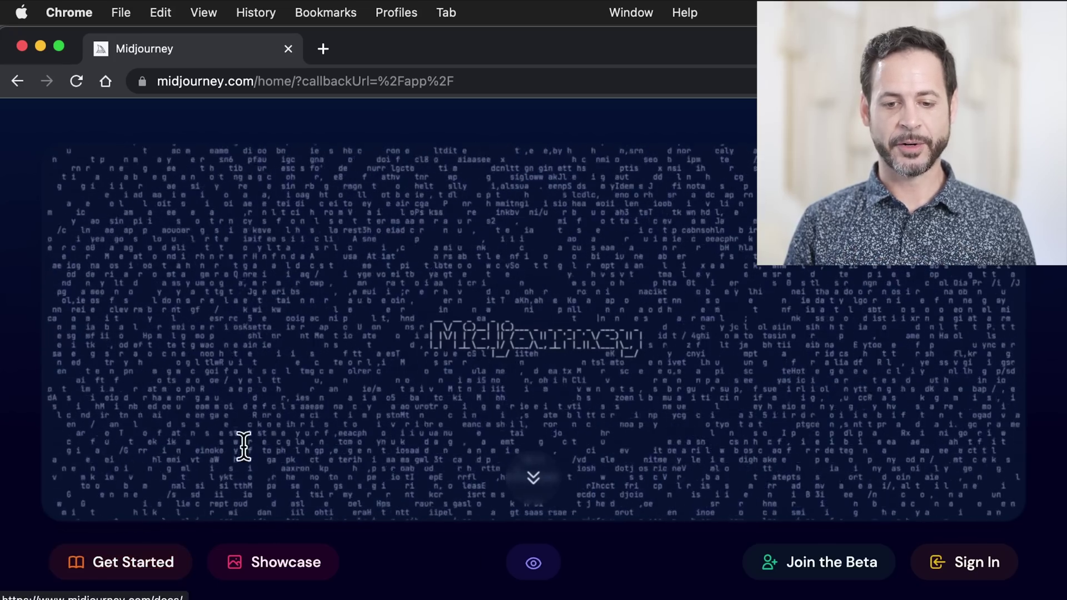
Open the Midjourney documentation from the home page and view its Quick Start Guide.
{"action": "left_click", "coordinate": [129, 565]}
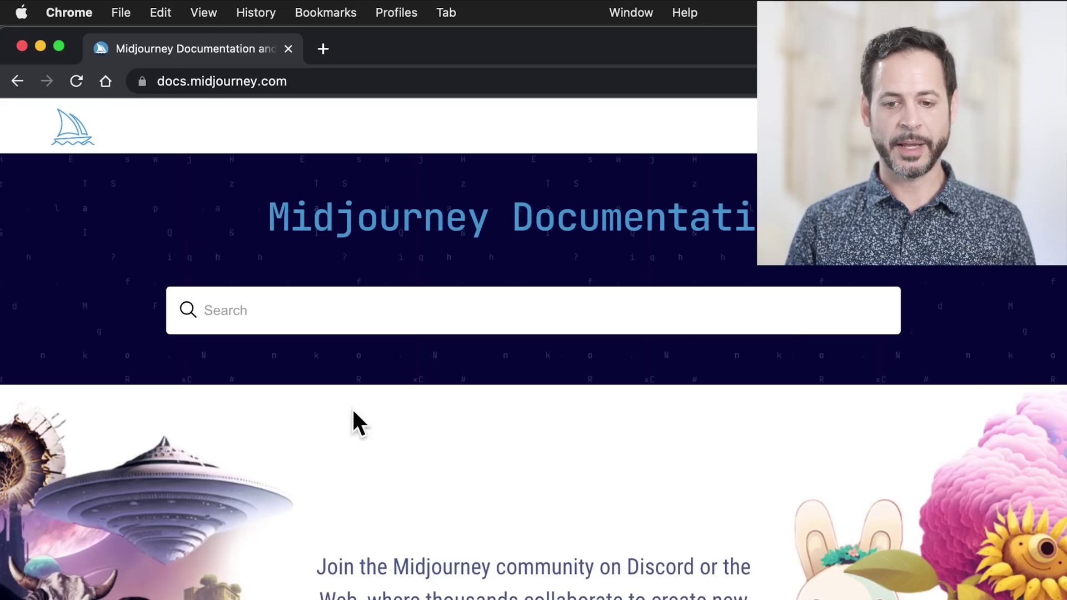
{"action": "scroll", "coordinate": [416, 322], "scroll_direction": "down", "scroll_amount": 1}
{"action": "scroll", "coordinate": [416, 328], "scroll_direction": "down", "scroll_amount": 8}
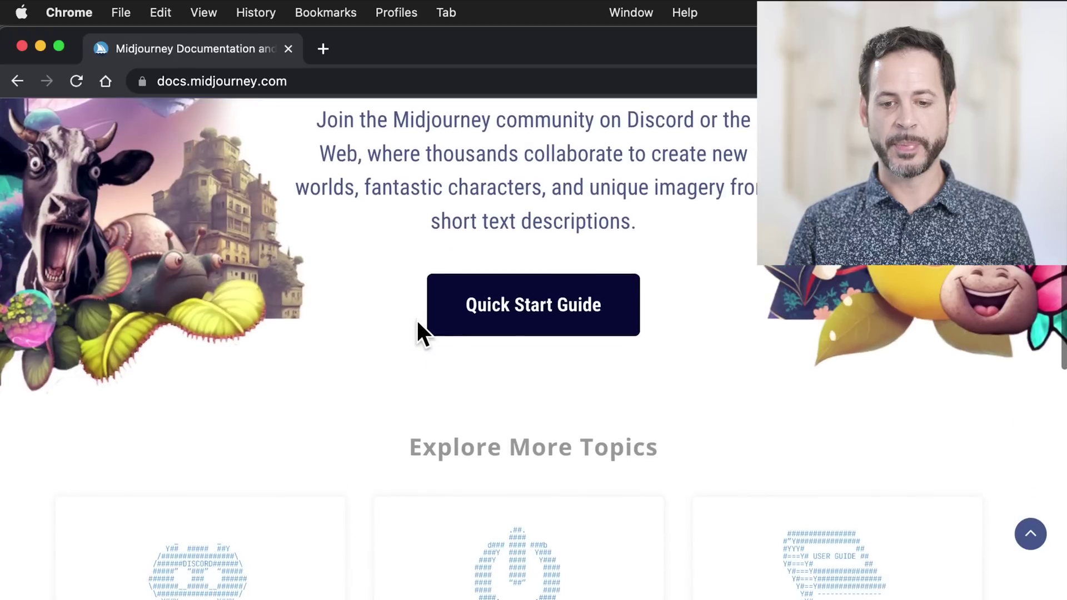
{"action": "left_click", "coordinate": [529, 309]}
{"action": "scroll", "coordinate": [528, 311], "scroll_direction": "down", "scroll_amount": 10}
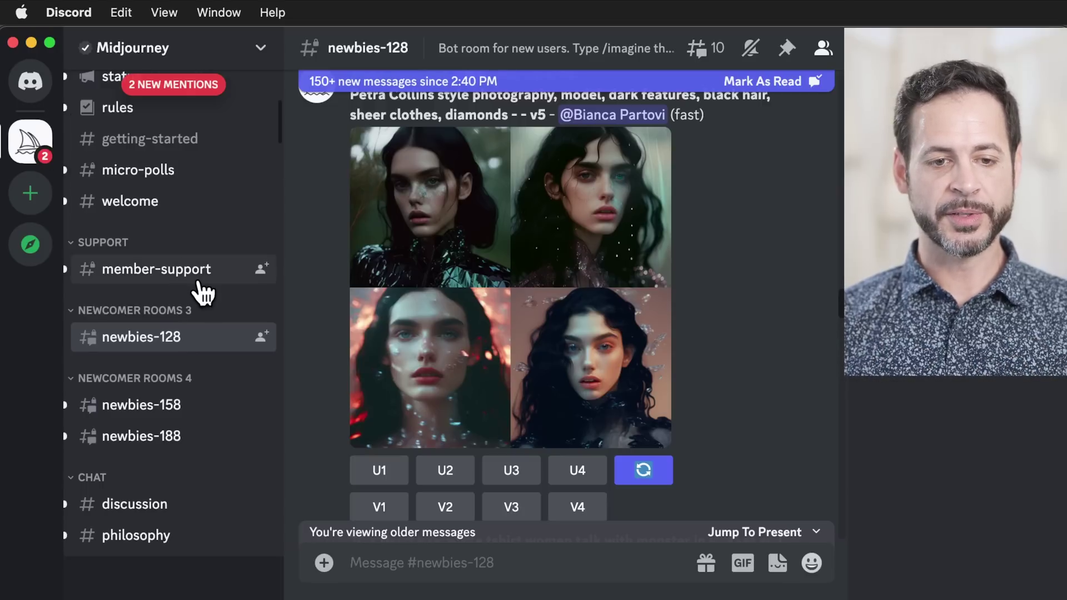
Switch to Discord and look through the Midjourney server's channels to find the newcomer room newbies-128.
{"action": "scroll", "coordinate": [200, 290], "scroll_direction": "up", "scroll_amount": 5}
{"action": "scroll", "coordinate": [193, 267], "scroll_direction": "down", "scroll_amount": 4}
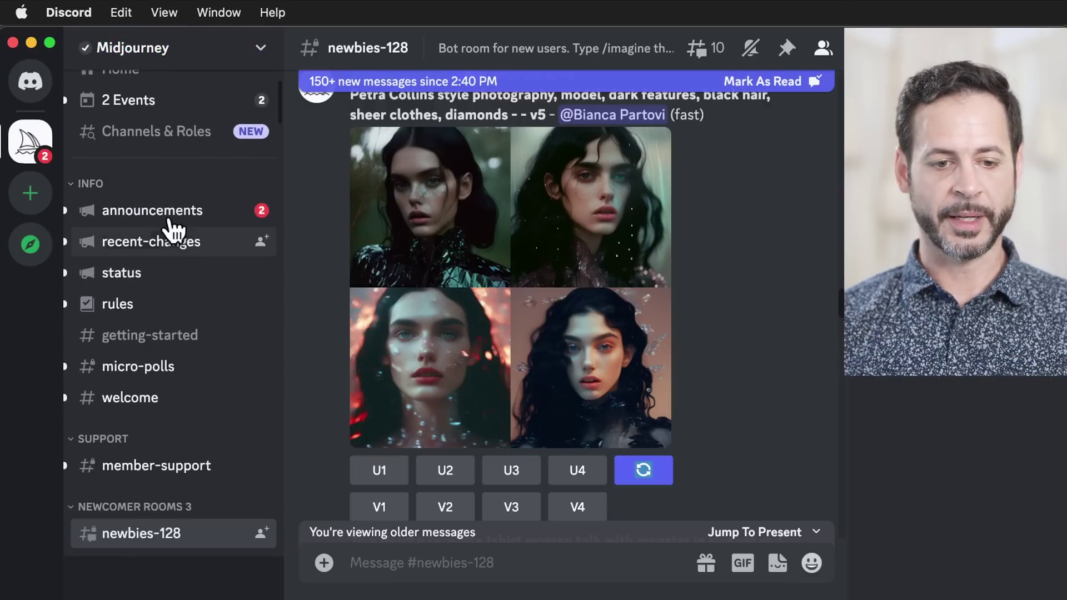
{"action": "scroll", "coordinate": [147, 317], "scroll_direction": "down", "scroll_amount": 3}
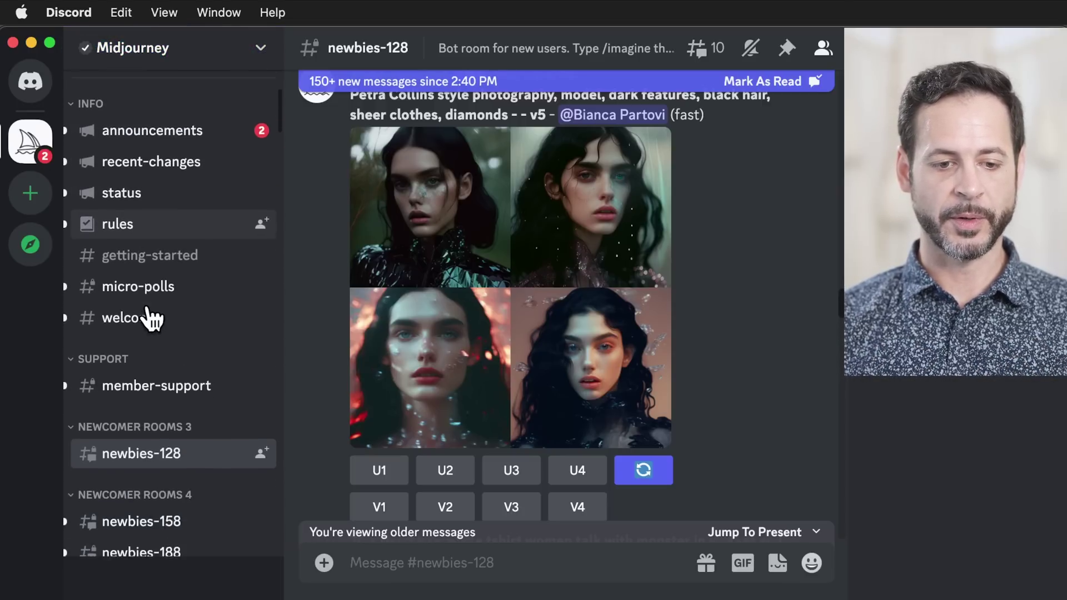
{"action": "scroll", "coordinate": [156, 322], "scroll_direction": "down", "scroll_amount": 5}
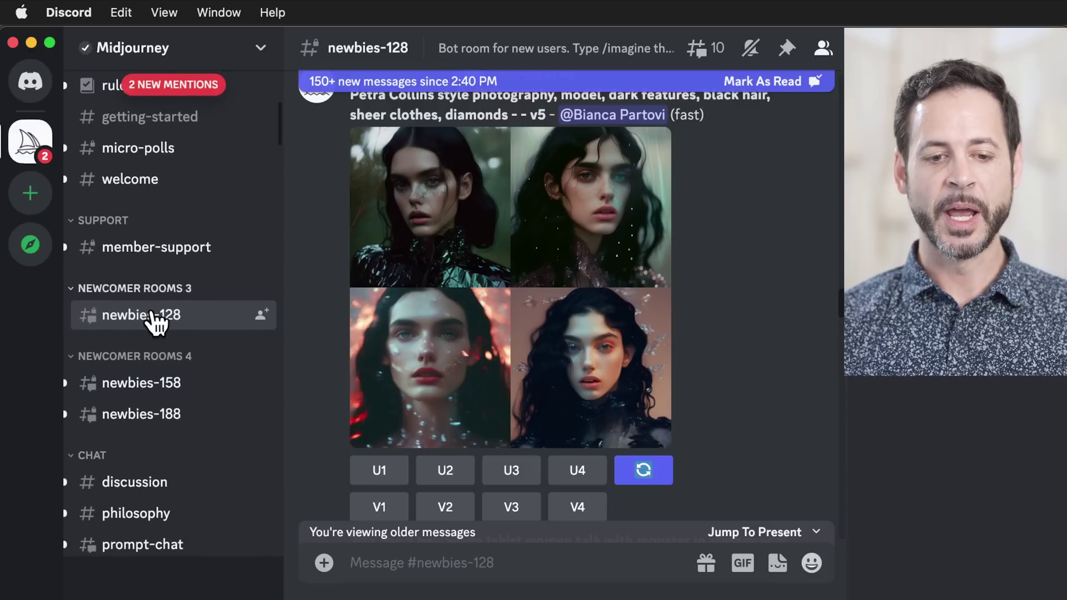
{"action": "mouse_move", "coordinate": [159, 319]}
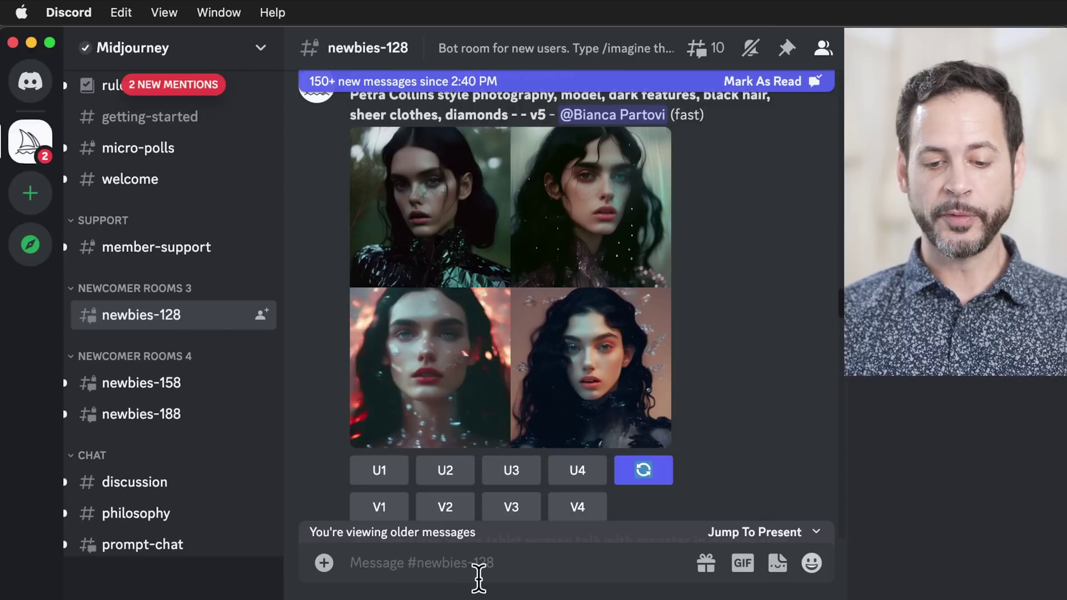
Submit the prompt "pain" with the /imagine command in the newbies-128 room.
{"action": "type", "text": "/"}
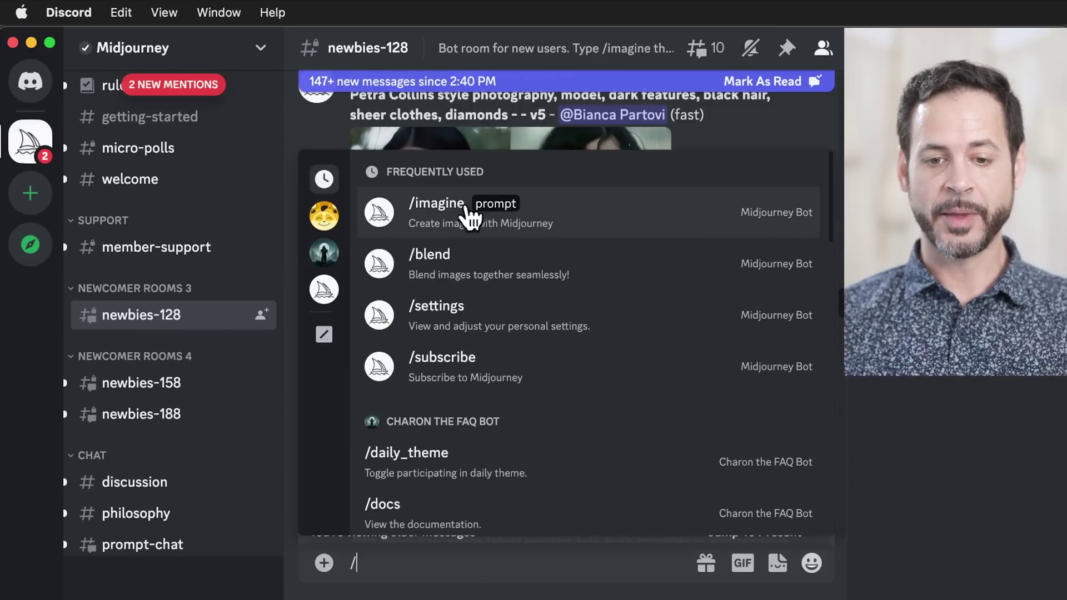
{"action": "left_click", "coordinate": [444, 214]}
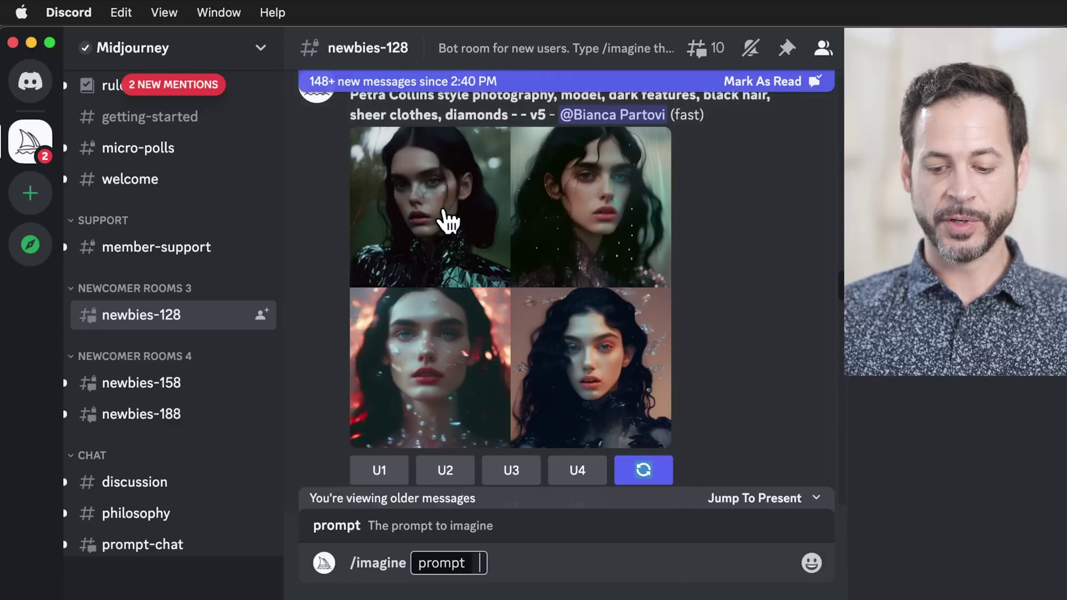
{"action": "type", "text": "pain"}
{"action": "key", "text": "Return"}
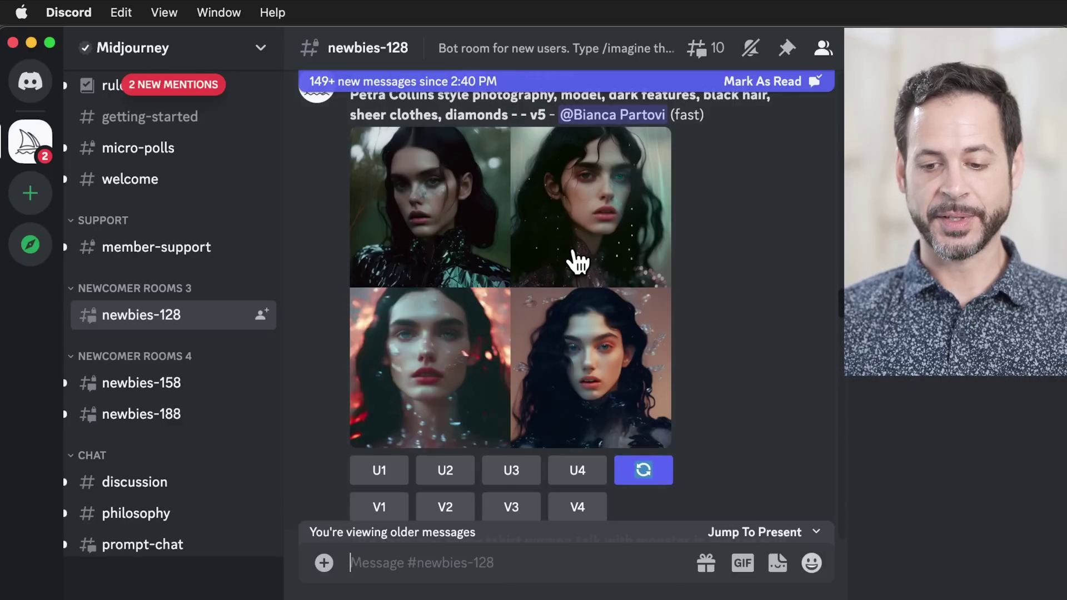
Examine the prompts and generated images in newbies-128, continuing to the most recent messages.
{"action": "scroll", "coordinate": [567, 252], "scroll_direction": "down", "scroll_amount": 10}
{"action": "left_click_drag", "start_coordinate": [840, 322], "coordinate": [843, 564]}
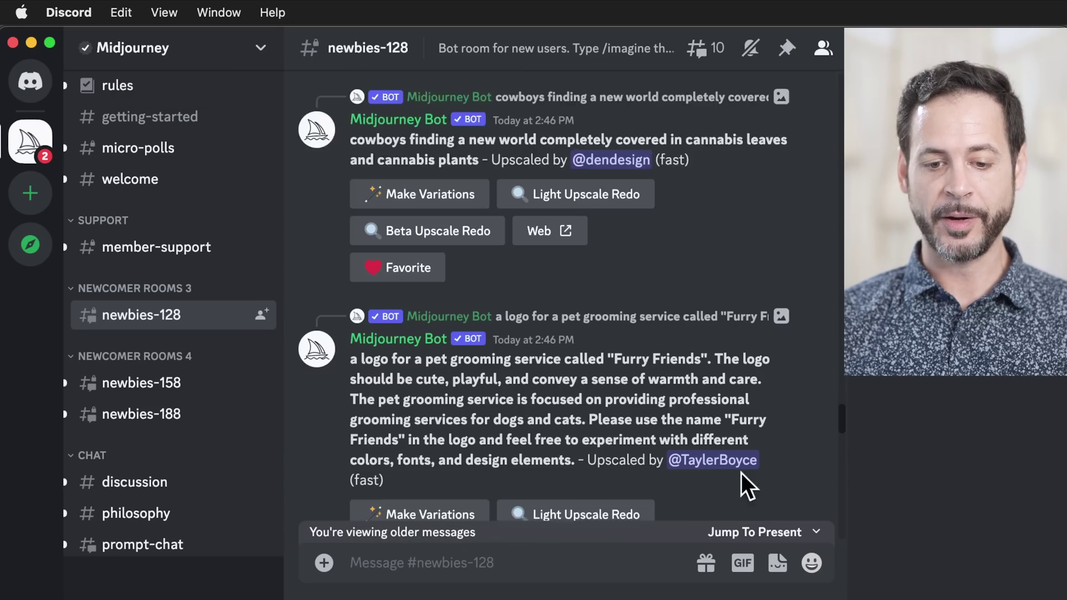
{"action": "scroll", "coordinate": [616, 384], "scroll_direction": "down", "scroll_amount": 4}
{"action": "scroll", "coordinate": [604, 378], "scroll_direction": "up", "scroll_amount": 15}
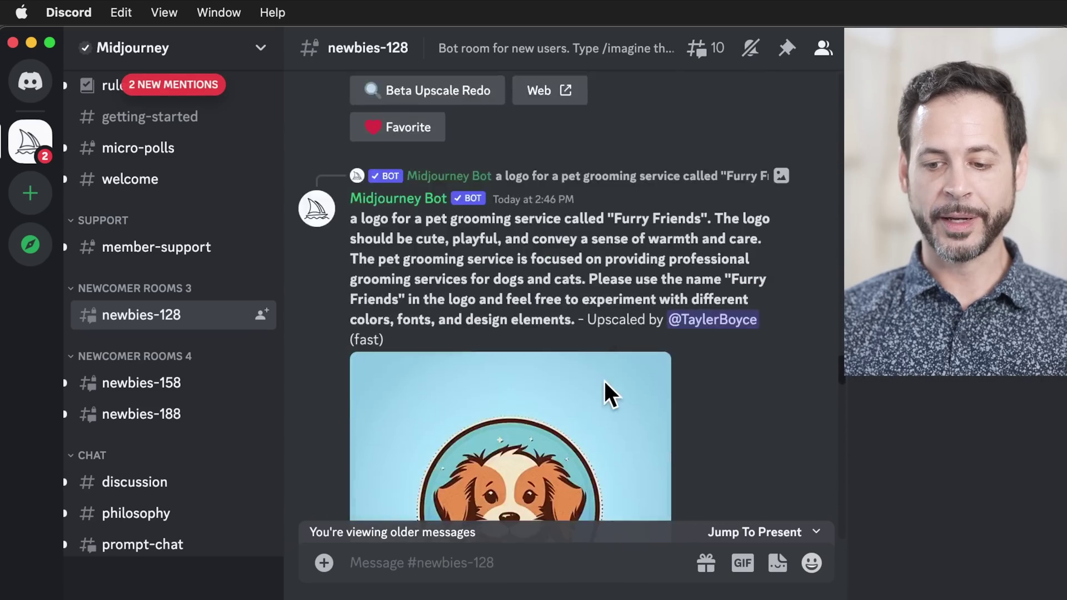
{"action": "scroll", "coordinate": [604, 381], "scroll_direction": "down", "scroll_amount": 10}
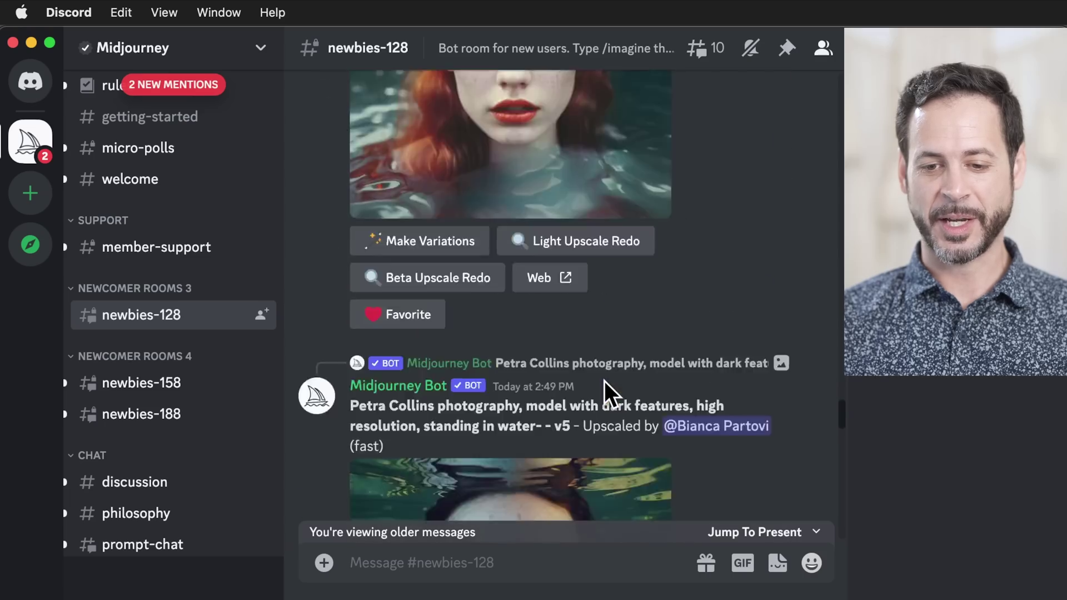
{"action": "left_click_drag", "start_coordinate": [840, 418], "coordinate": [838, 527]}
{"action": "scroll", "coordinate": [691, 350], "scroll_direction": "down", "scroll_amount": 10}
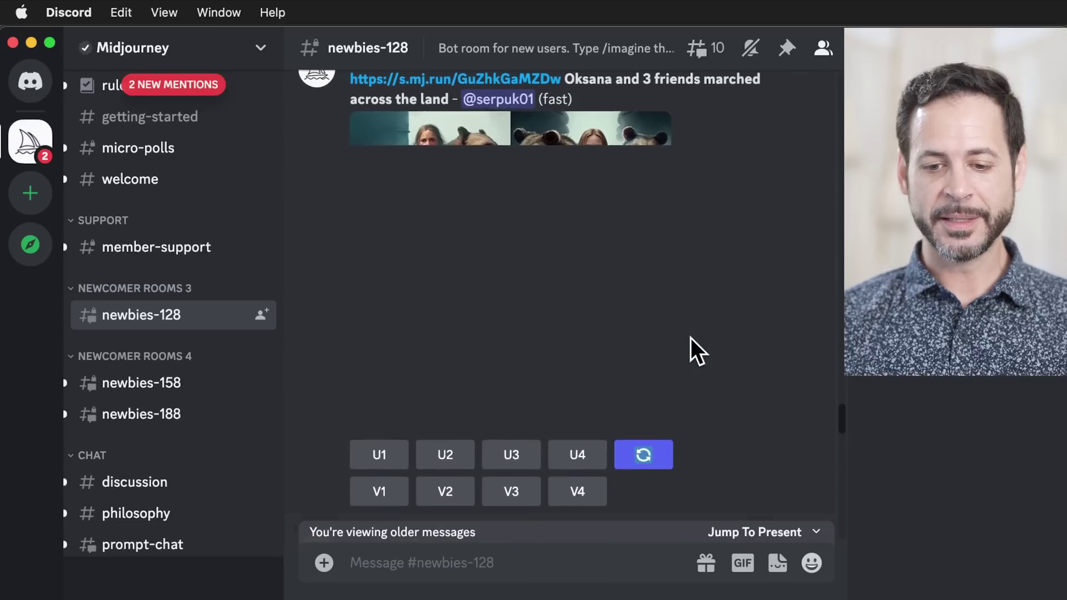
{"action": "left_click_drag", "start_coordinate": [845, 426], "coordinate": [846, 525]}
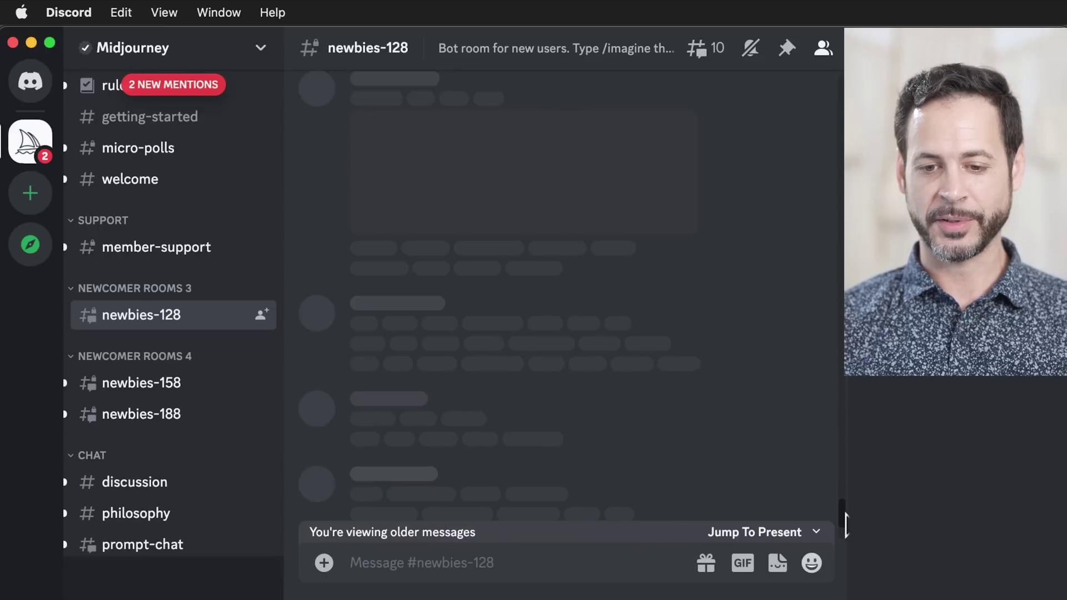
{"action": "scroll", "coordinate": [784, 365], "scroll_direction": "down", "scroll_amount": 15}
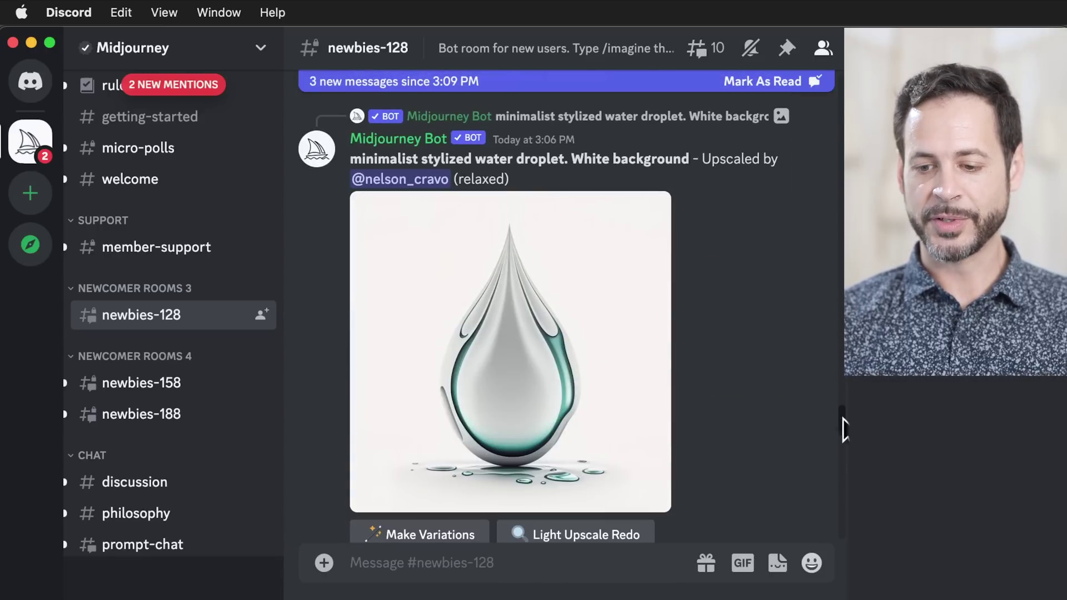
{"action": "left_click_drag", "start_coordinate": [843, 427], "coordinate": [845, 541]}
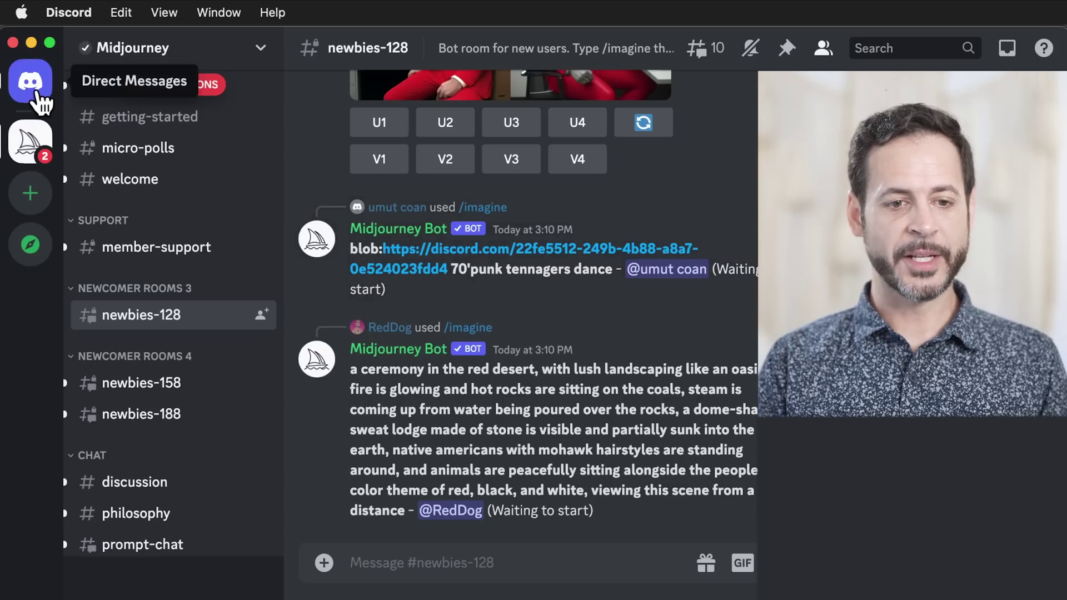
In the Midjourney Bot direct messages, submit the copied /imagine prompt "colorful simple geometric 2d rectangles and triangles watercolor on white background".
{"action": "left_click", "coordinate": [40, 100]}
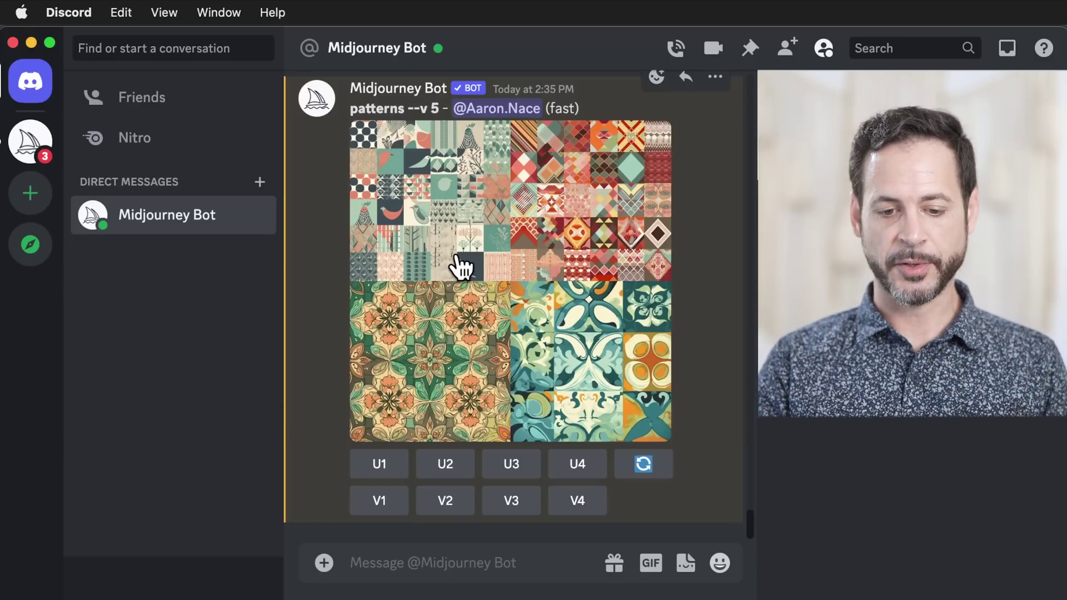
{"action": "type", "text": "/"}
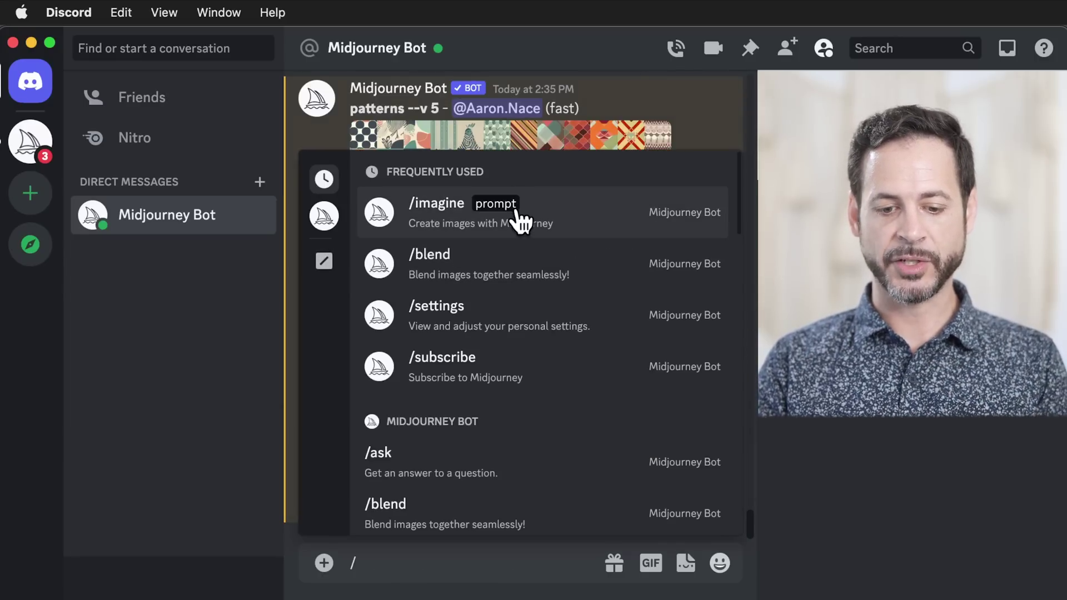
{"action": "left_click", "coordinate": [521, 221]}
{"action": "key", "text": "super+shift+v"}
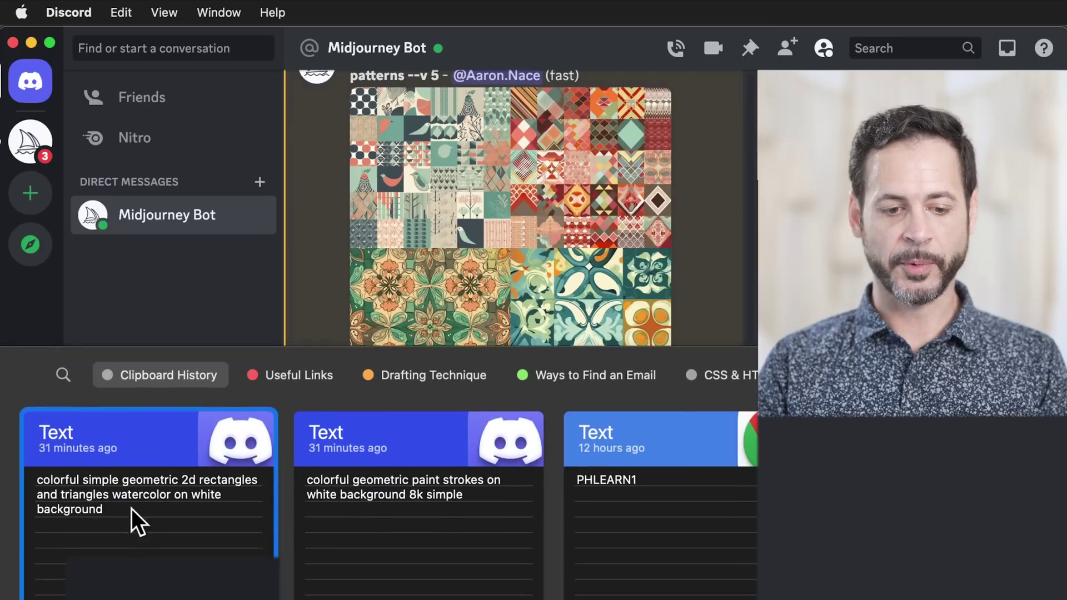
{"action": "double_click", "coordinate": [133, 544]}
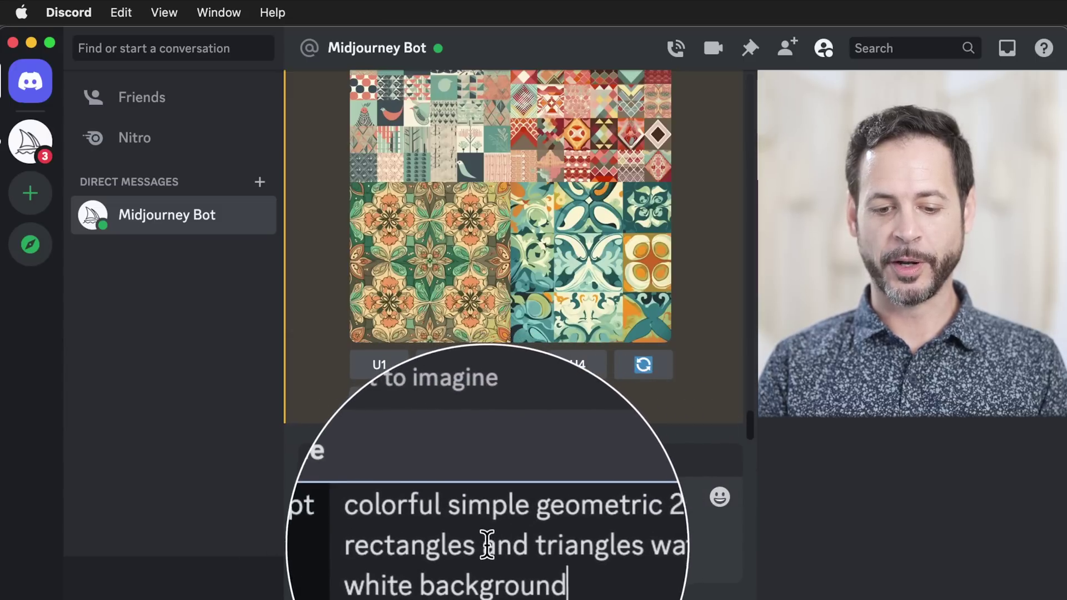
{"action": "key", "text": "Return"}
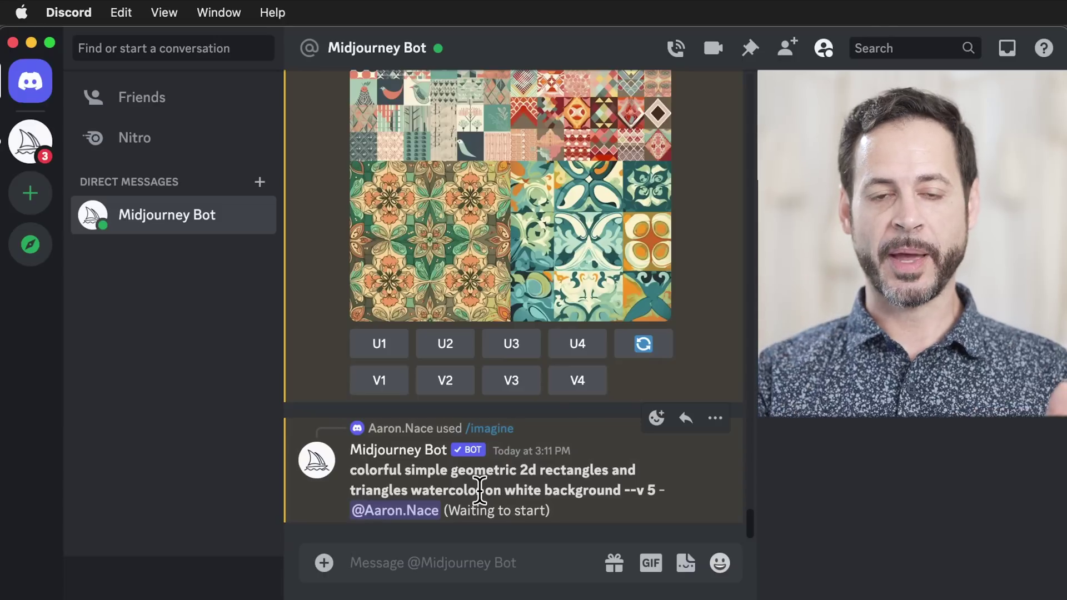
Submit another /imagine prompt to the Midjourney Bot: "colorful shapes acrlyic paint on white background geometric".
{"action": "type", "text": "/"}
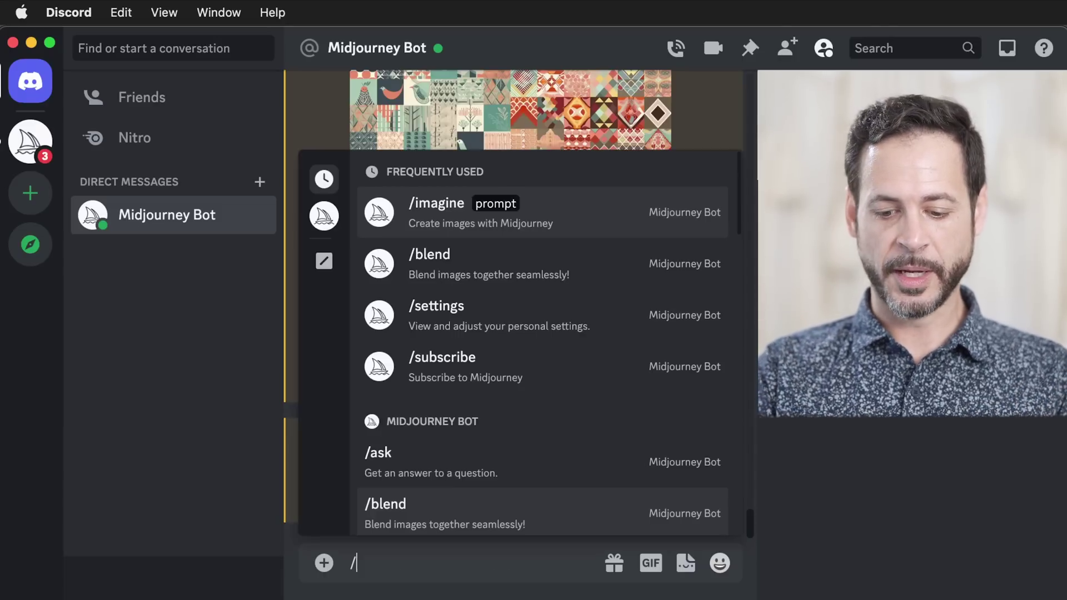
{"action": "type", "text": "im"}
{"action": "left_click", "coordinate": [517, 450]}
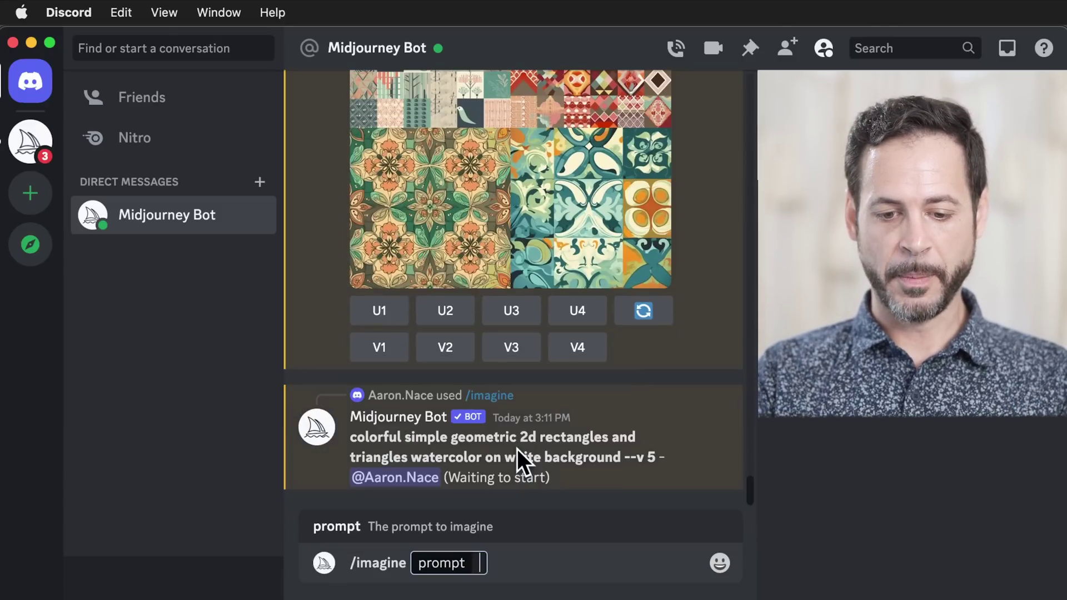
{"action": "type", "text": "colorfo"}
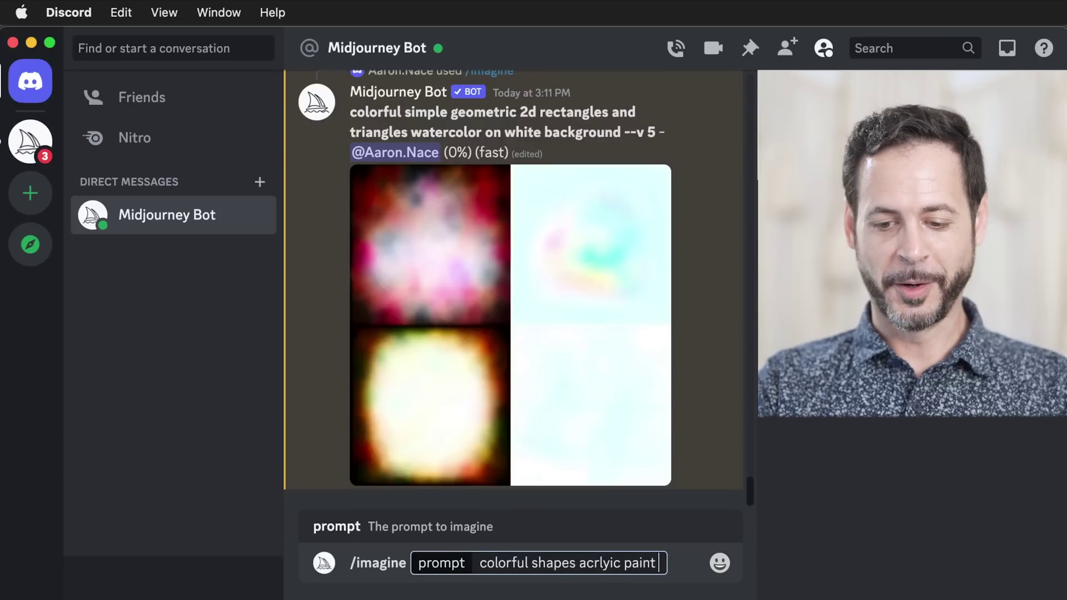
{"action": "type", "text": "on white background geometric"}
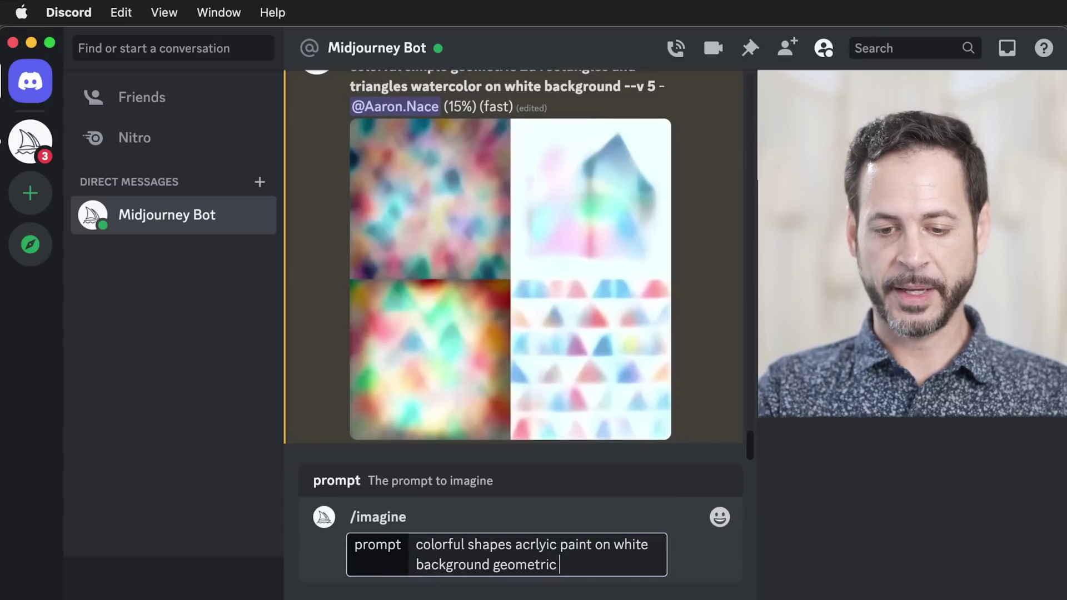
{"action": "key", "text": "Return"}
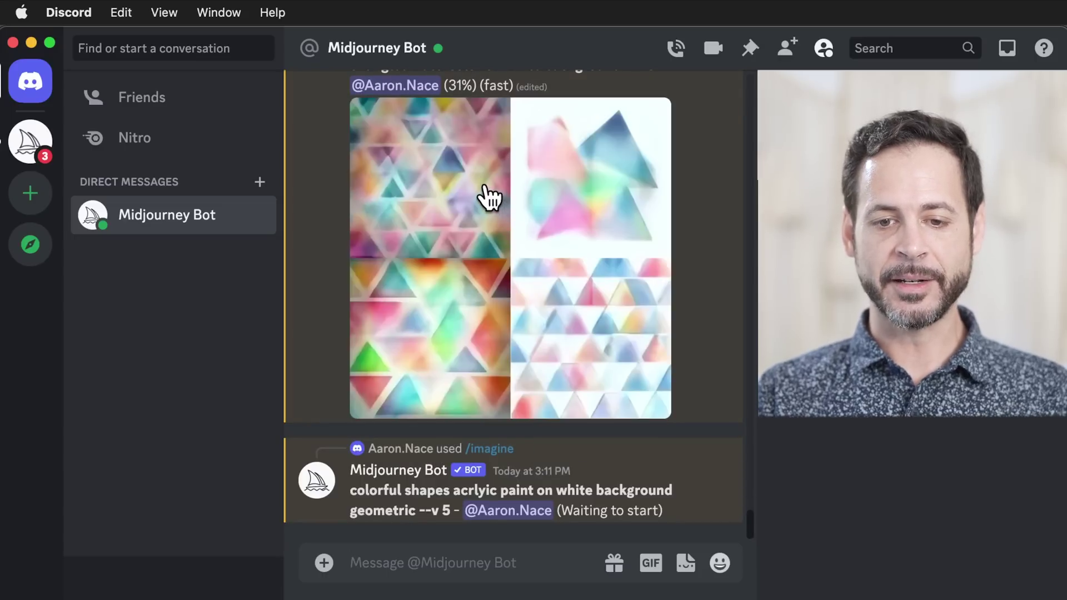
Upscale the second image of the watercolor rectangles and triangles grid and request variations of it.
{"action": "scroll", "coordinate": [497, 260], "scroll_direction": "up", "scroll_amount": 2}
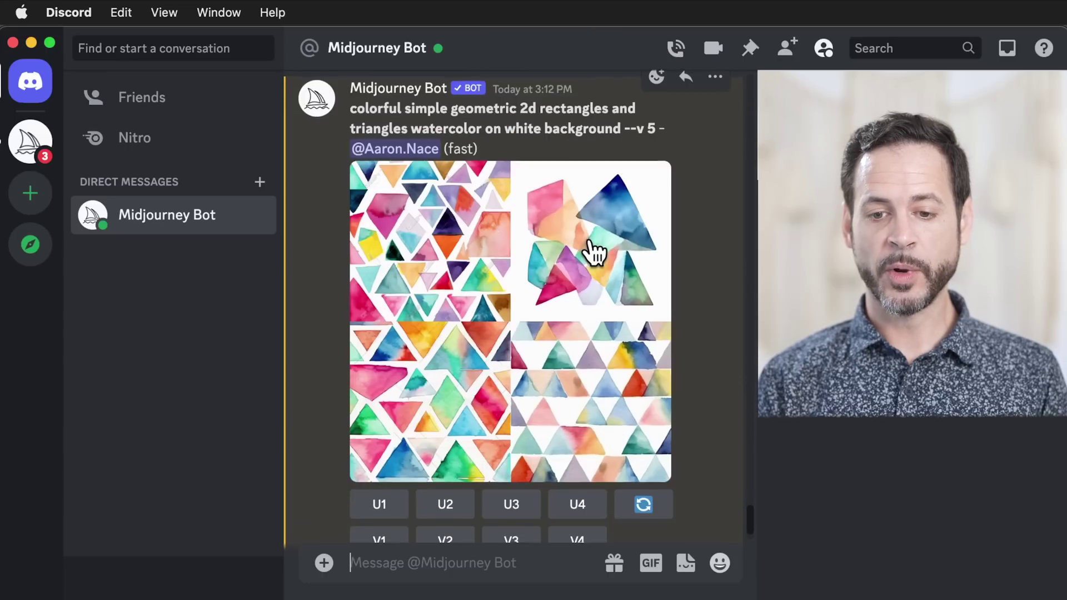
{"action": "scroll", "coordinate": [593, 253], "scroll_direction": "down", "scroll_amount": 2}
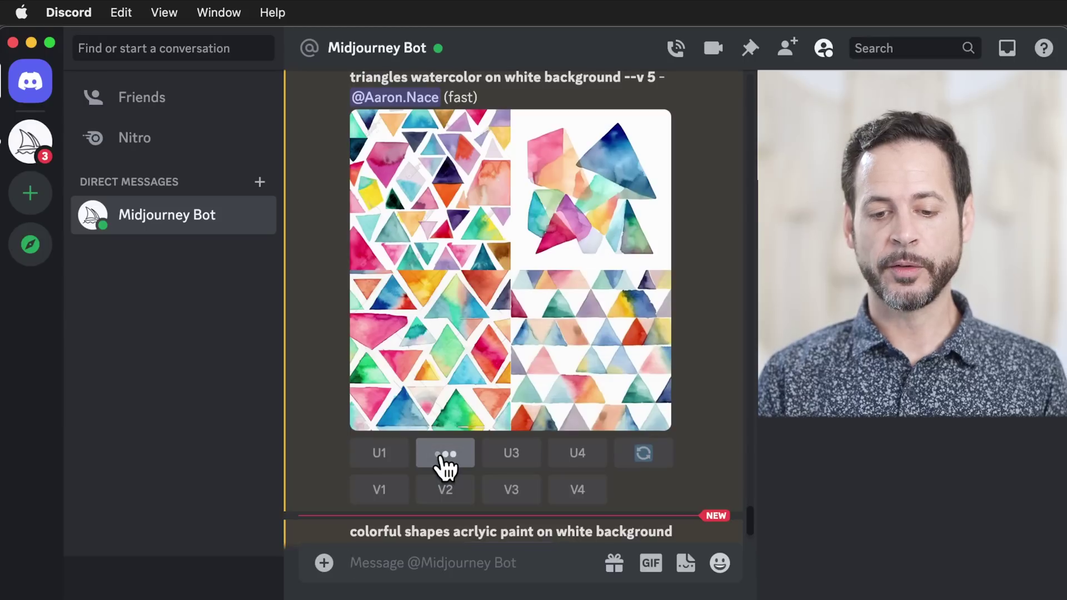
{"action": "left_click", "coordinate": [443, 460]}
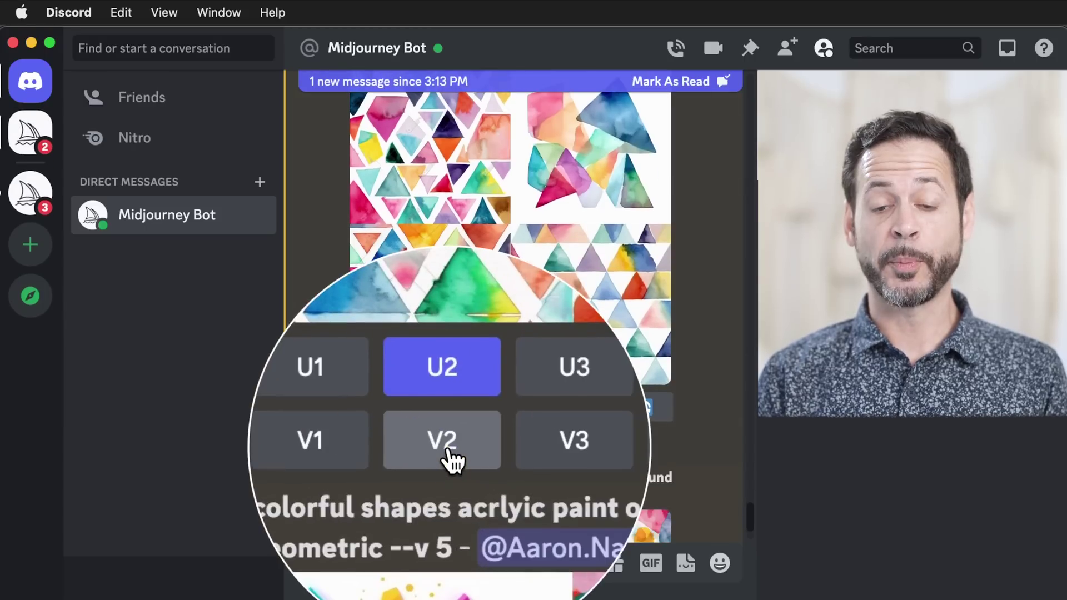
{"action": "left_click", "coordinate": [448, 451]}
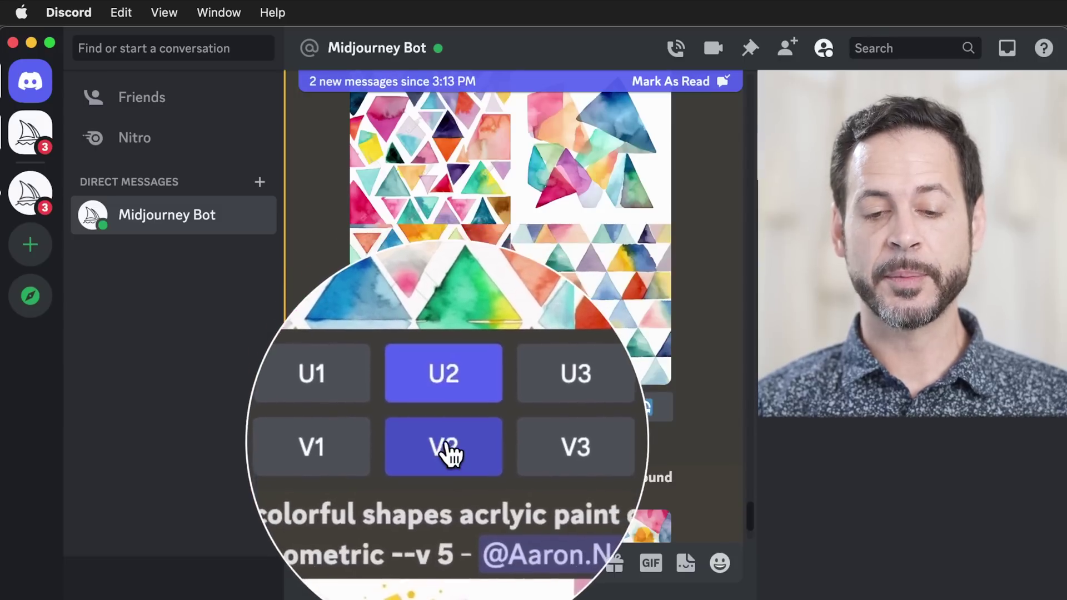
Review the acrylic paint shapes grid and upscale its second image.
{"action": "scroll", "coordinate": [478, 336], "scroll_direction": "down", "scroll_amount": 4}
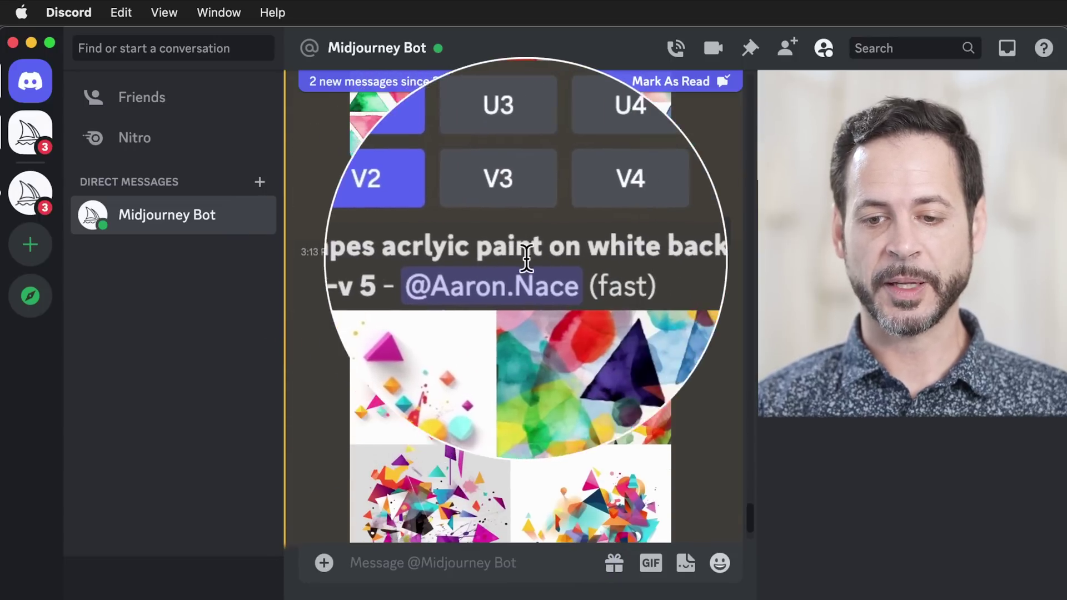
{"action": "scroll", "coordinate": [434, 258], "scroll_direction": "down", "scroll_amount": 1}
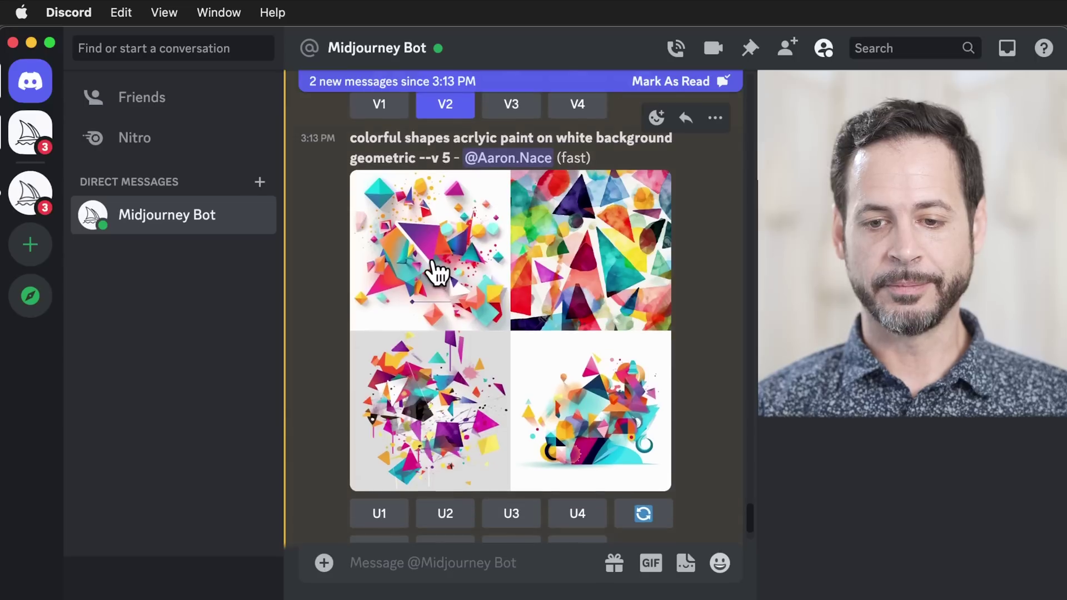
{"action": "scroll", "coordinate": [457, 272], "scroll_direction": "down", "scroll_amount": 1}
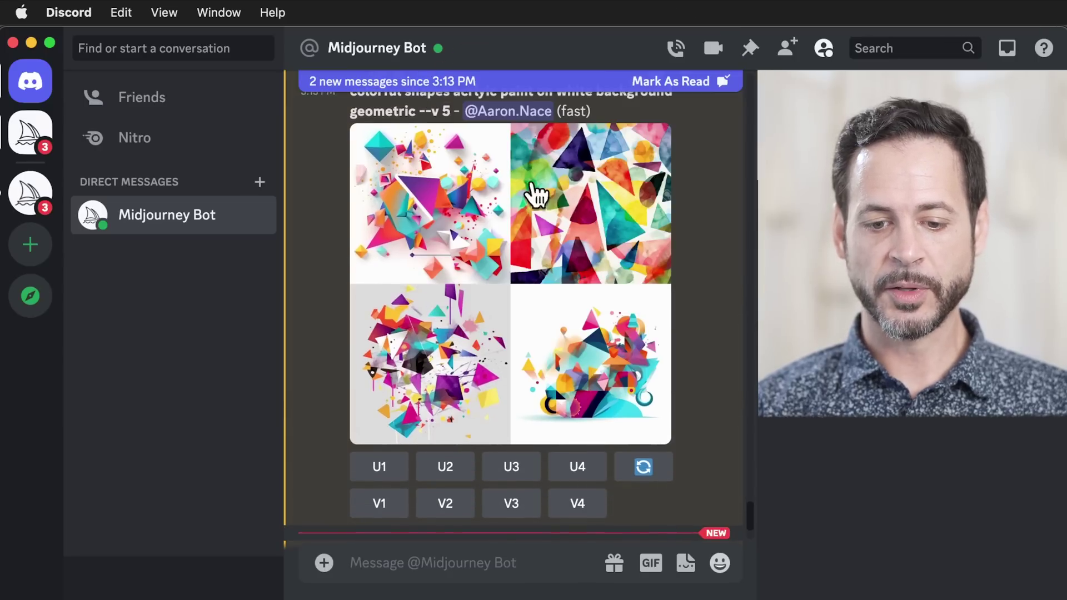
{"action": "left_click", "coordinate": [457, 467]}
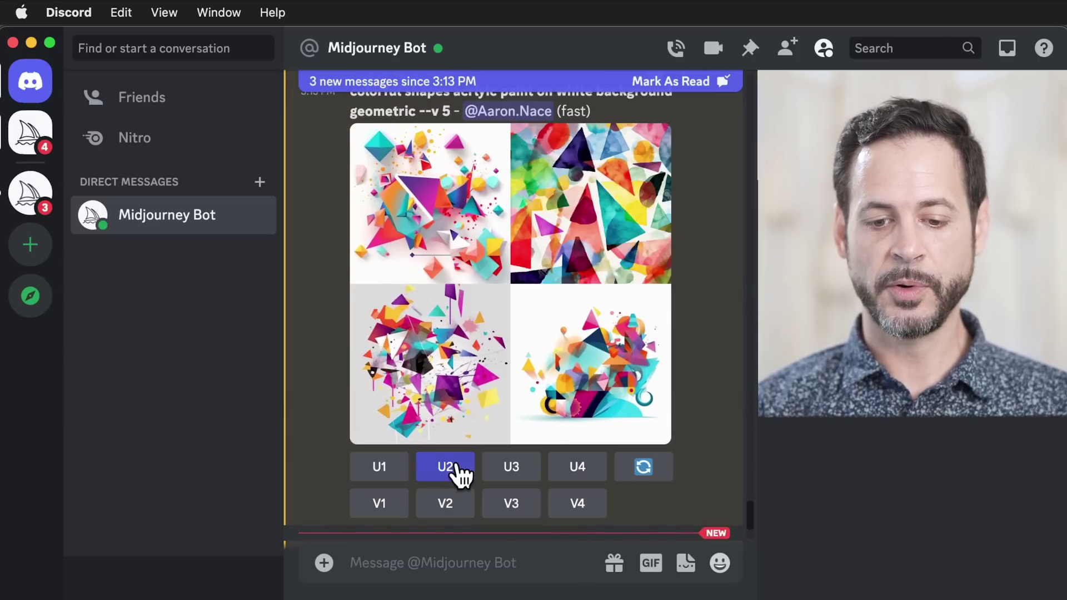
Request variations of the second image in the acrylic paint shapes grid.
{"action": "left_click", "coordinate": [453, 504]}
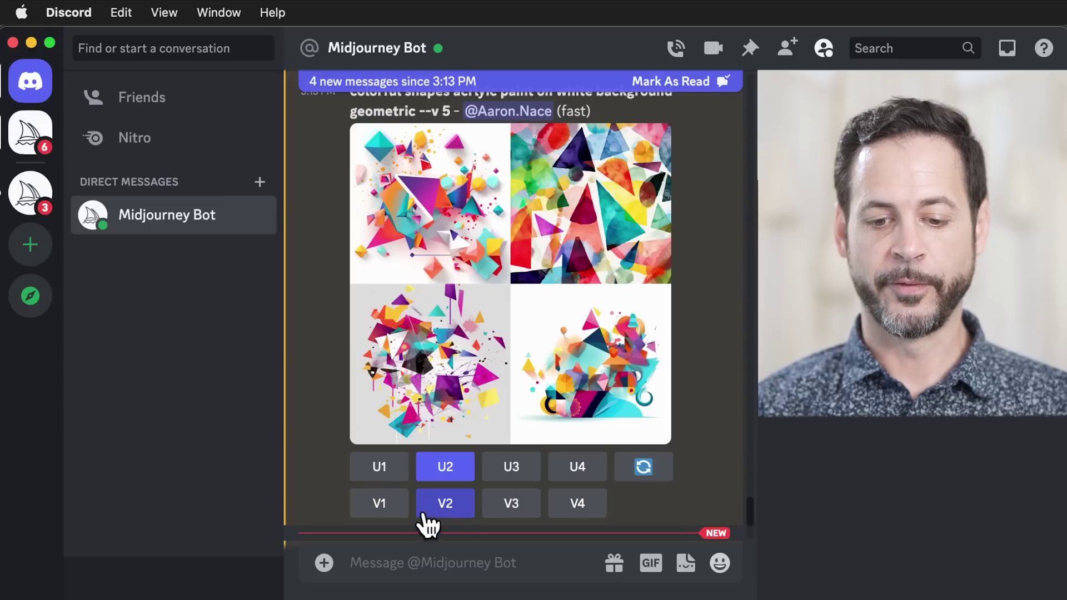
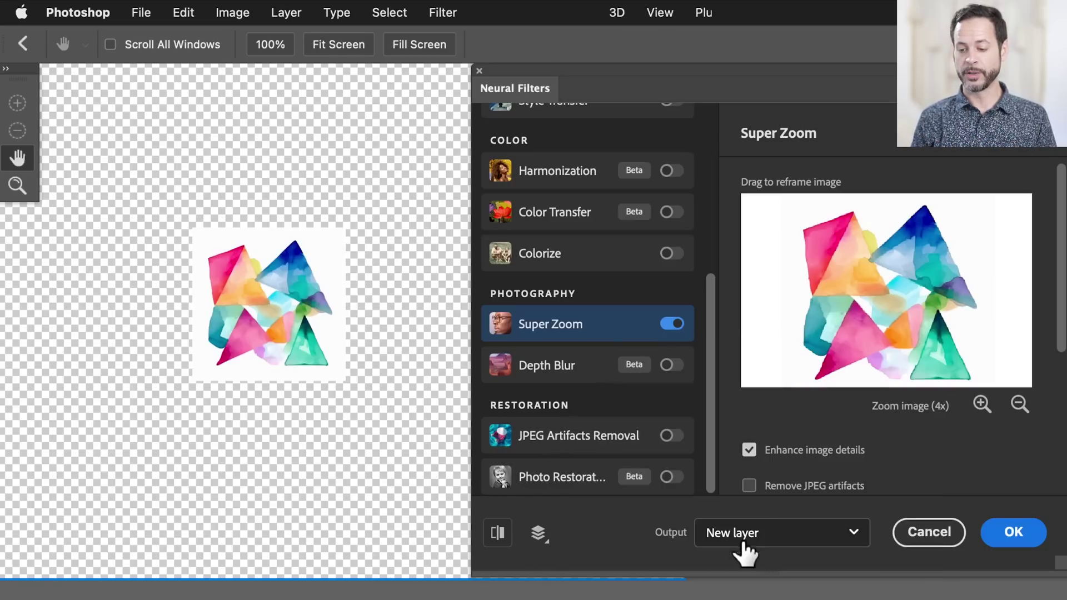
In Photoshop, apply the 4x Super Zoom neural filter to a new layer and compare it with the small original by toggling visibility.
{"action": "left_click", "coordinate": [994, 545]}
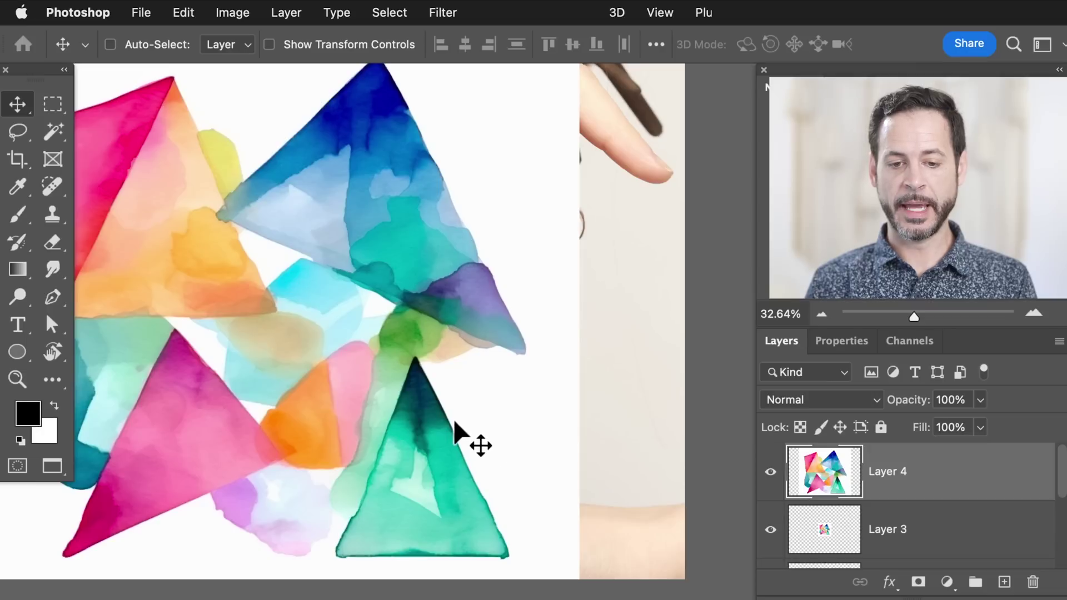
{"action": "scroll", "coordinate": [454, 431], "scroll_direction": "left", "scroll_amount": 5}
{"action": "scroll", "coordinate": [455, 431], "scroll_direction": "up", "scroll_amount": 3}
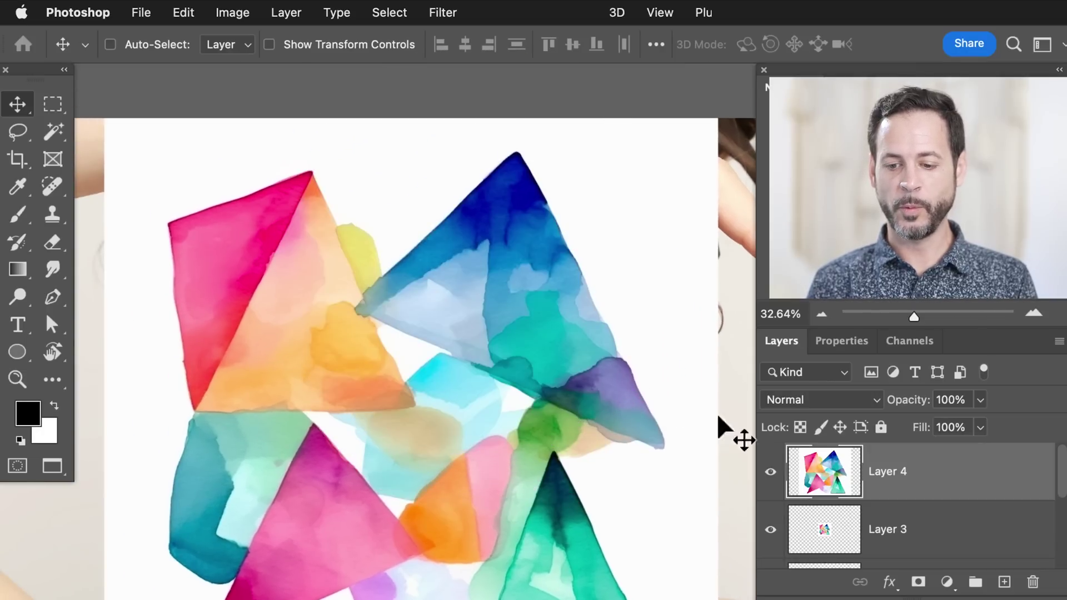
{"action": "left_click", "coordinate": [770, 472]}
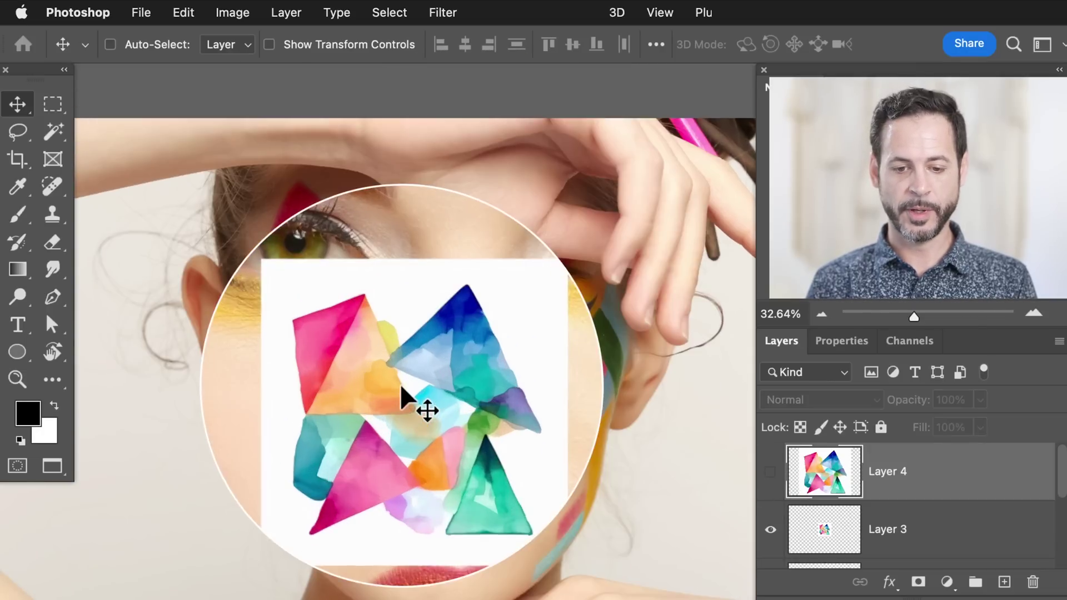
{"action": "left_click", "coordinate": [770, 471]}
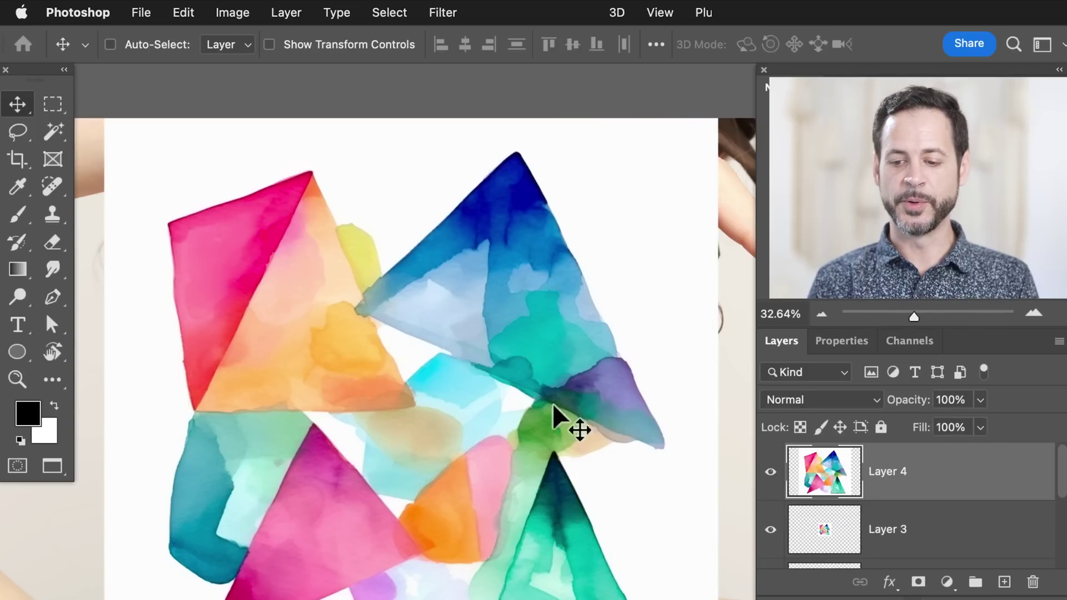
Group the small source paint layers, Layer 1 through Layer 3, and hide both the group and Layer 4.
{"action": "scroll", "coordinate": [884, 521], "scroll_direction": "down", "scroll_amount": 2}
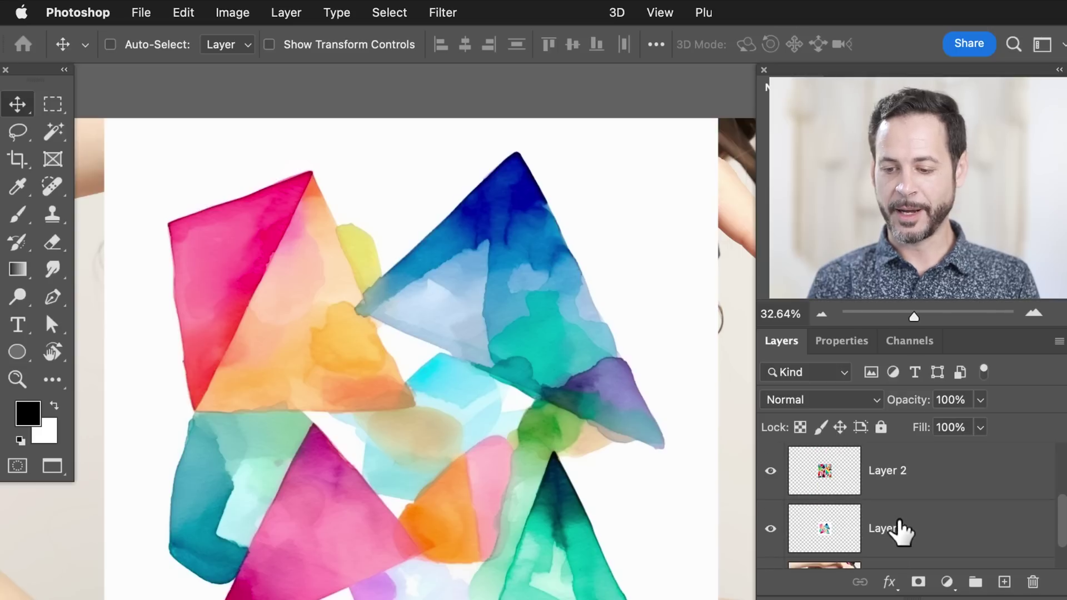
{"action": "left_click", "coordinate": [898, 530], "text": "shift"}
{"action": "key", "text": "super+g"}
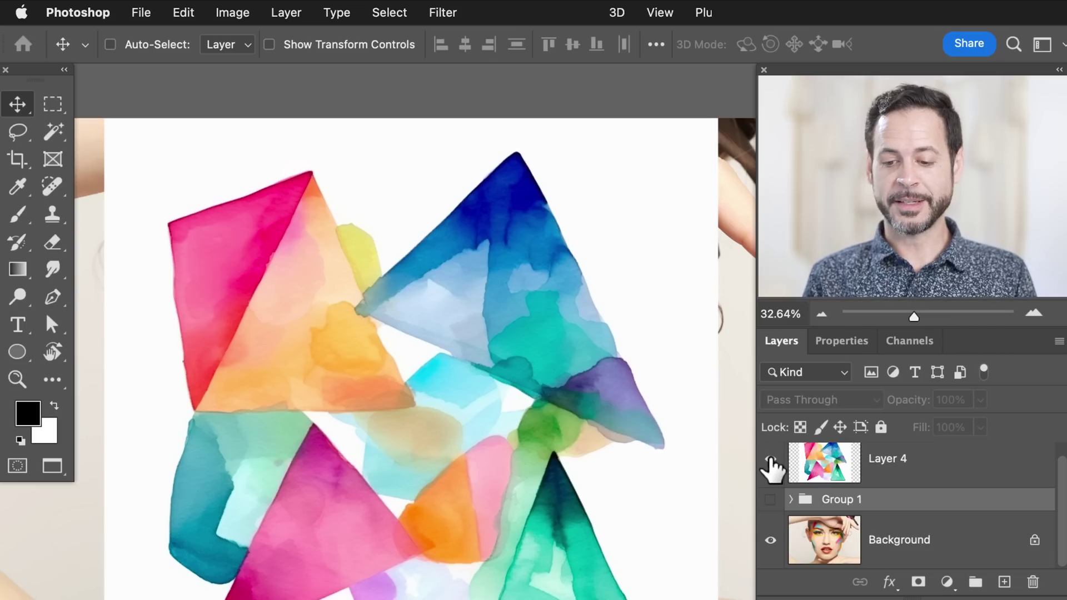
{"action": "left_click", "coordinate": [771, 459]}
Convert the locked Background portrait into a regular editable layer.
{"action": "left_click", "coordinate": [897, 534]}
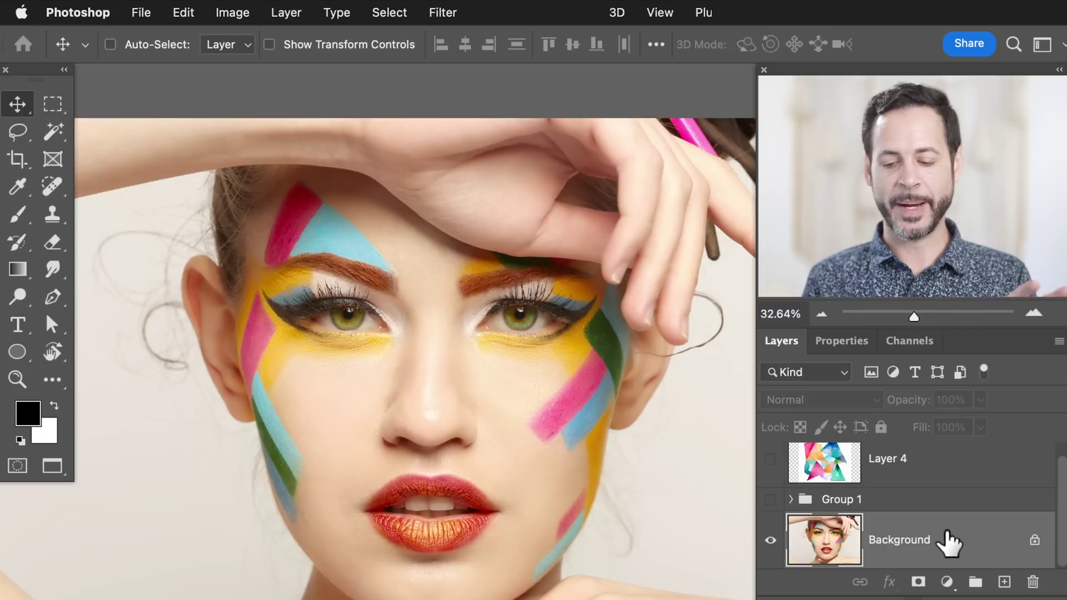
{"action": "double_click", "coordinate": [948, 542]}
{"action": "left_click", "coordinate": [814, 446]}
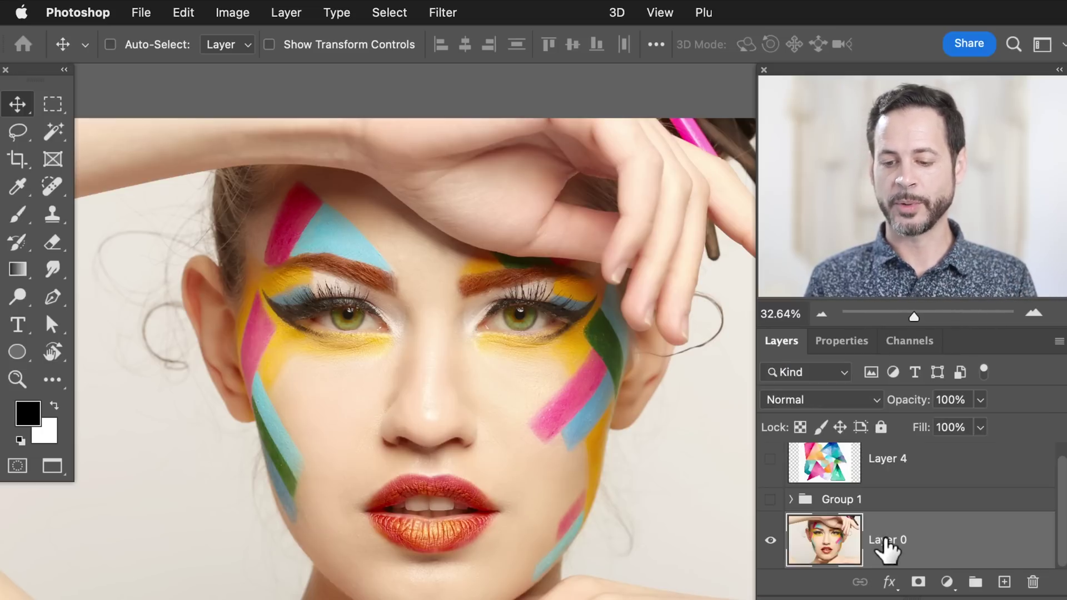
Select the woman in the portrait with the Select Subject command.
{"action": "left_click", "coordinate": [390, 12]}
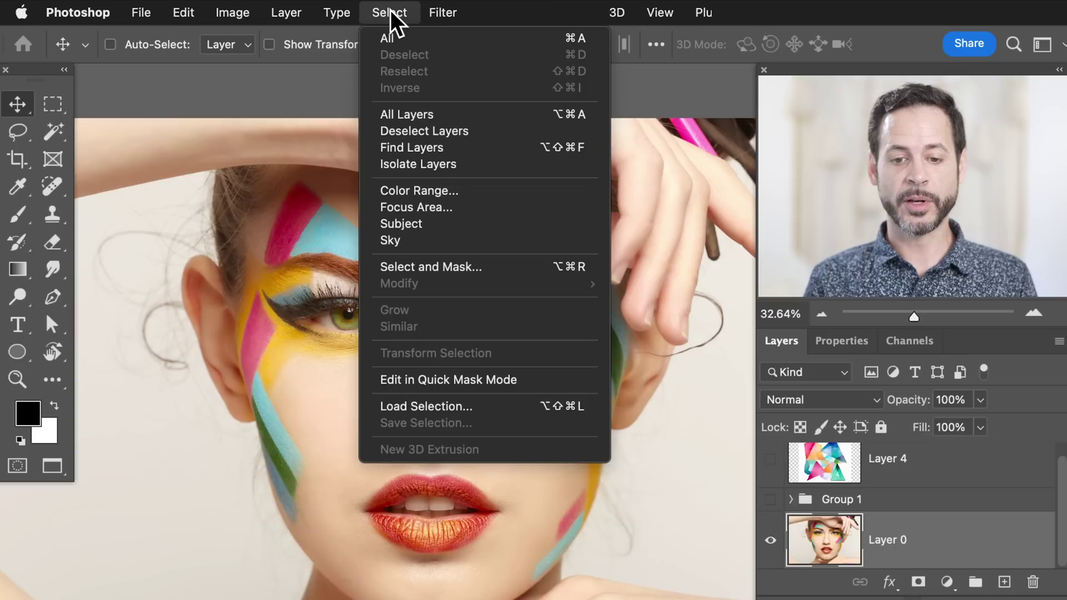
{"action": "left_click", "coordinate": [401, 224]}
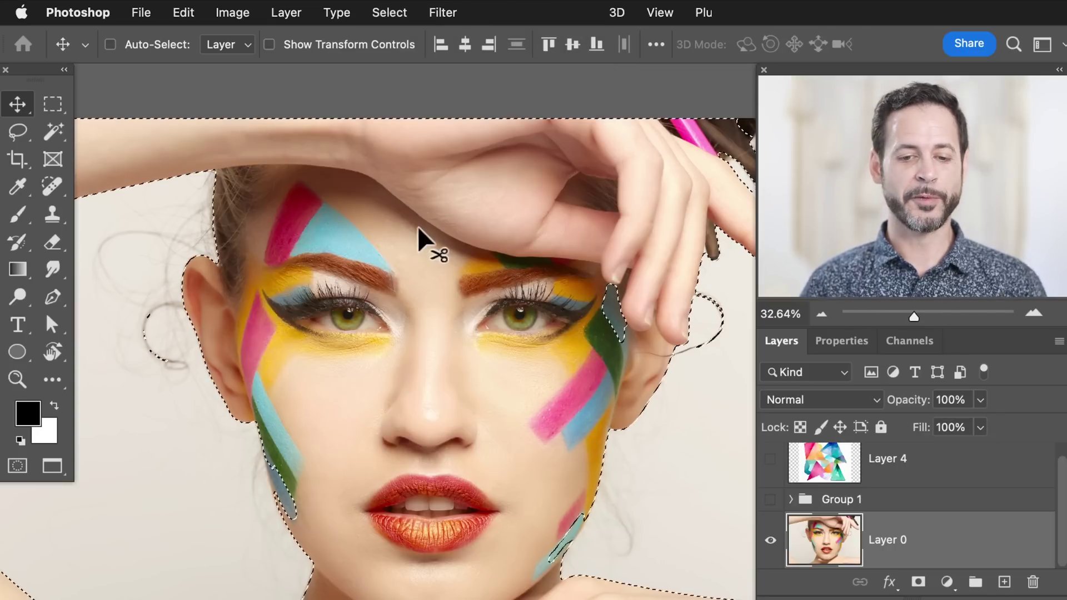
{"action": "scroll", "coordinate": [418, 228], "scroll_direction": "down", "scroll_amount": 5}
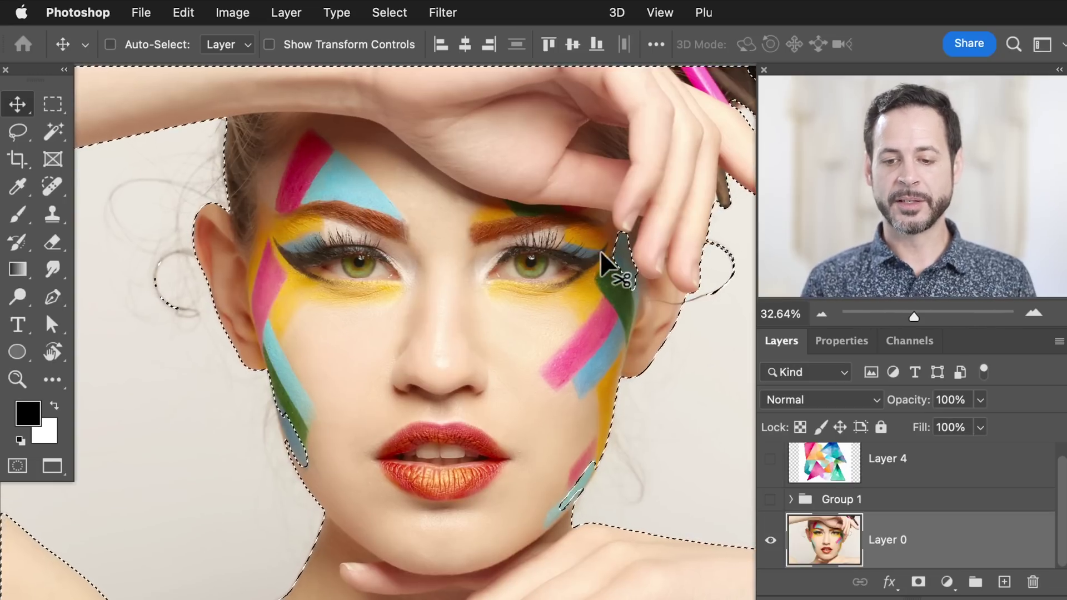
Open the selection in Select and Mask and add the missing face-paint areas along both cheeks with the Quick Selection tool.
{"action": "left_click", "coordinate": [389, 12]}
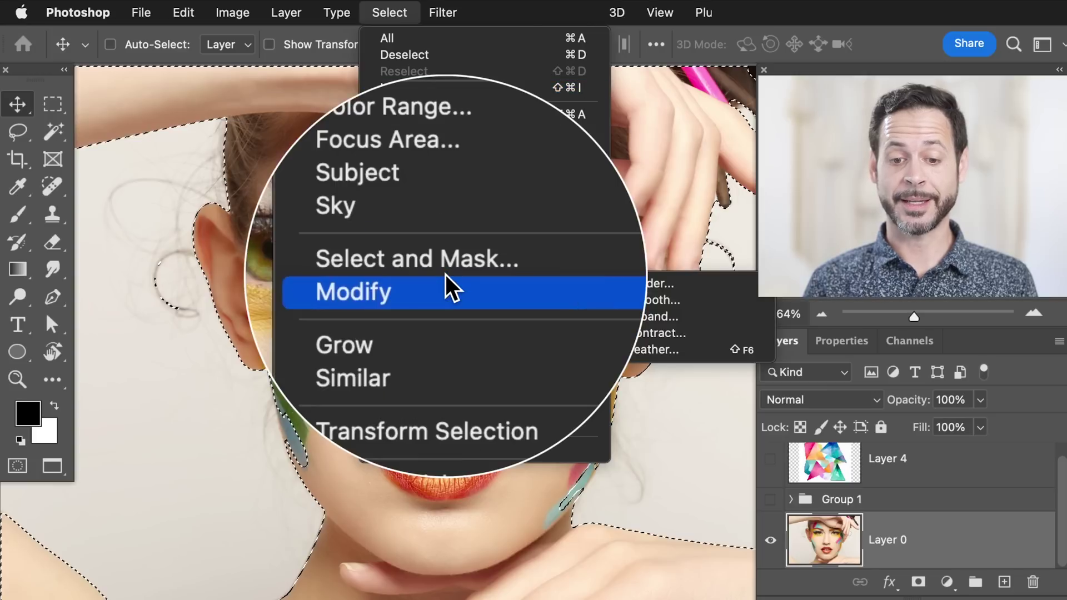
{"action": "left_click", "coordinate": [444, 273]}
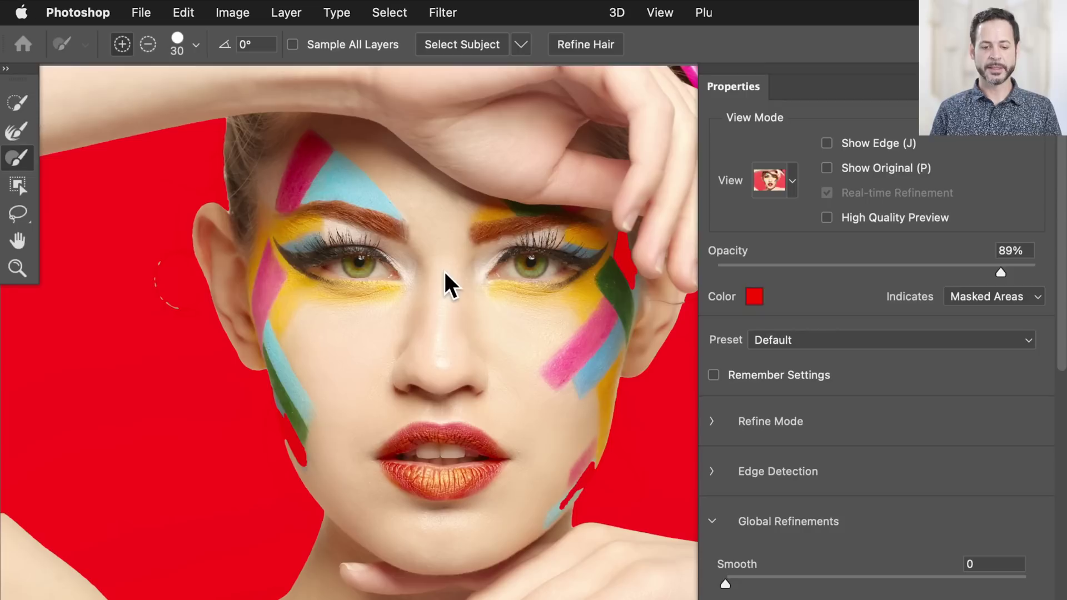
{"action": "left_click", "coordinate": [17, 105]}
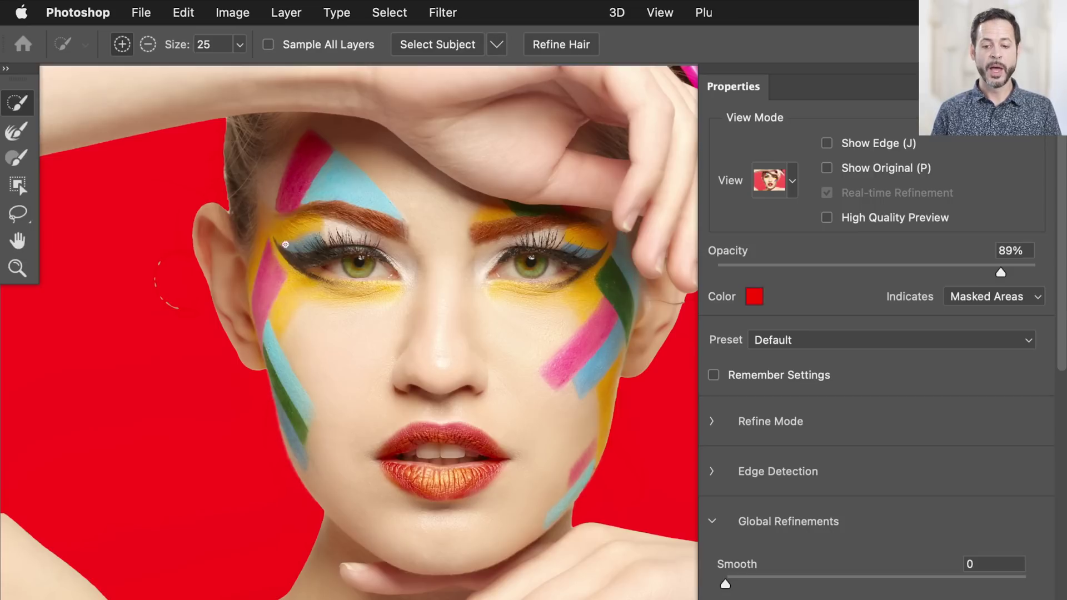
{"action": "scroll", "coordinate": [397, 248], "scroll_direction": "up", "scroll_amount": 5}
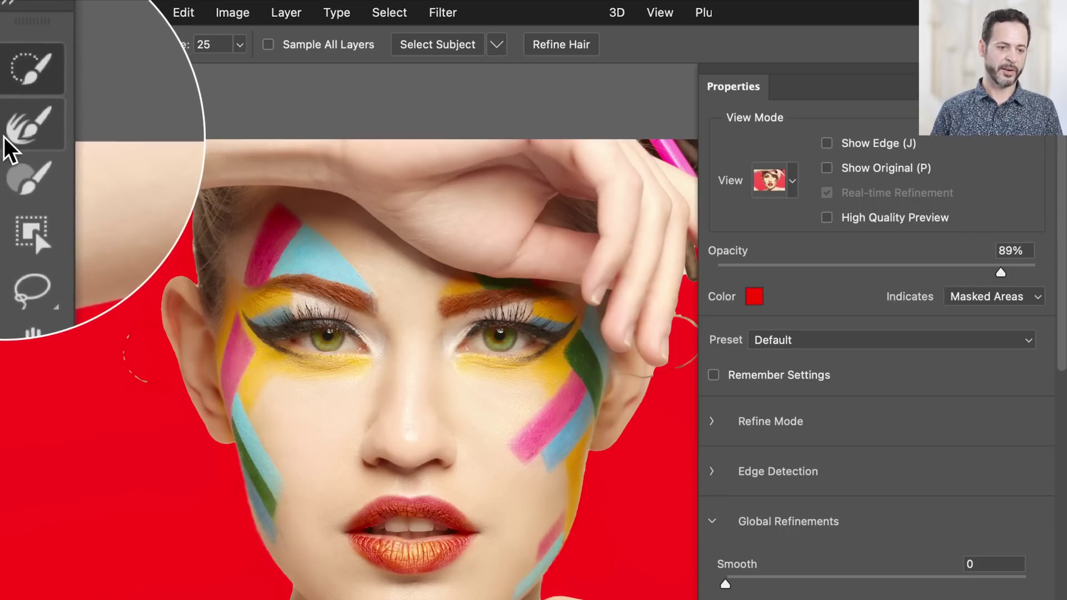
Refine the hair edge and the loose curl beside the ear with the Refine Edge Brush at size 250.
{"action": "left_click", "coordinate": [10, 146]}
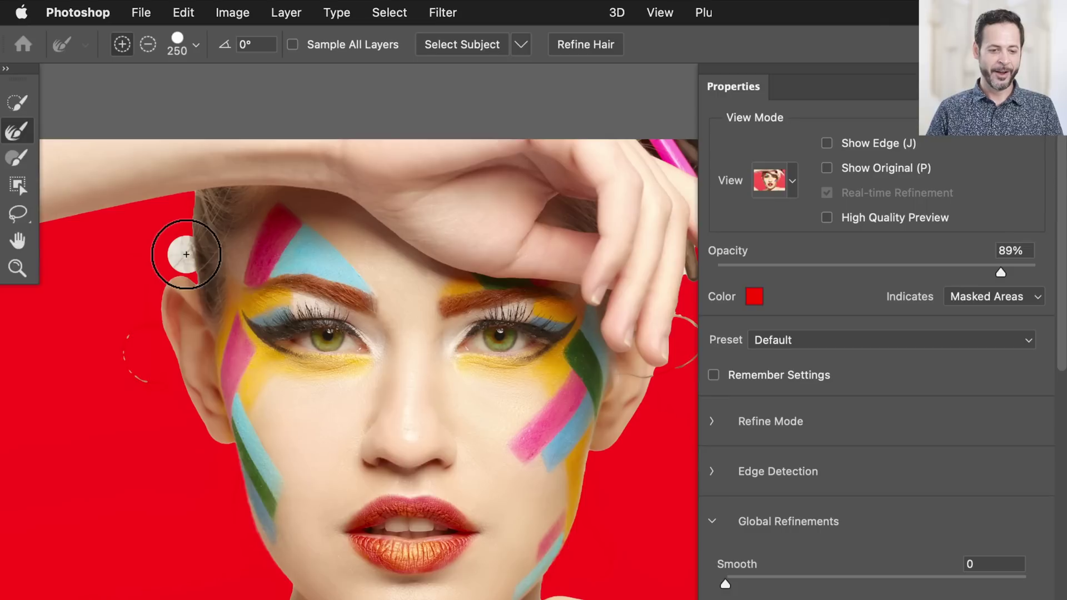
{"action": "mouse_move", "coordinate": [185, 248]}
{"action": "left_mouse_down"}
{"action": "mouse_move", "coordinate": [191, 202]}
{"action": "mouse_move", "coordinate": [186, 252]}
{"action": "mouse_move", "coordinate": [156, 212]}
{"action": "mouse_move", "coordinate": [167, 261]}
{"action": "left_mouse_up"}
{"action": "key", "text": "super+z"}
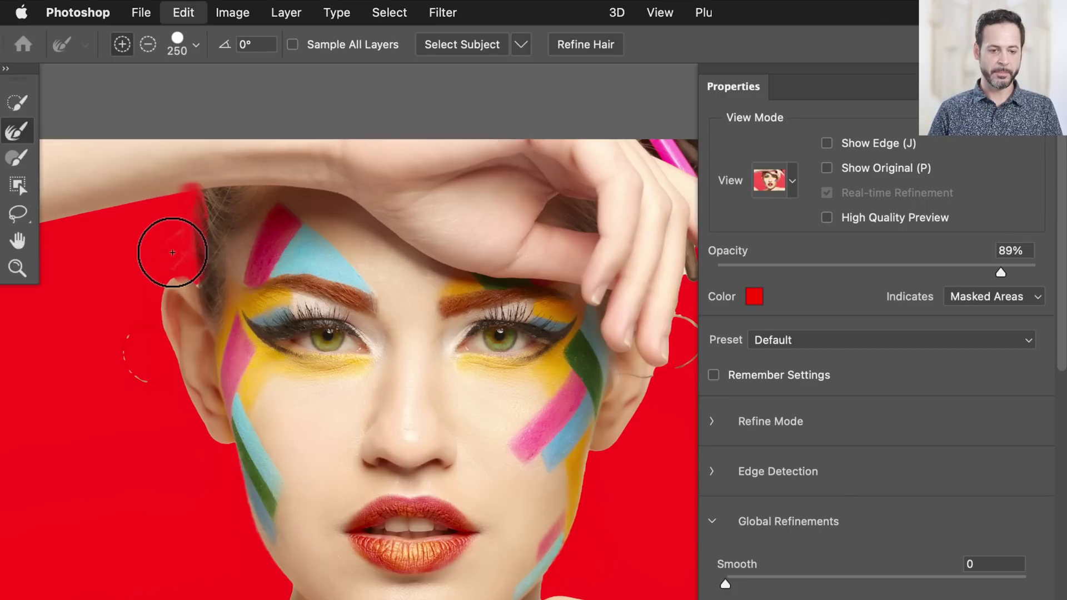
{"action": "mouse_move", "coordinate": [166, 245]}
{"action": "left_mouse_down"}
{"action": "mouse_move", "coordinate": [175, 211]}
{"action": "mouse_move", "coordinate": [182, 276]}
{"action": "mouse_move", "coordinate": [176, 246]}
{"action": "mouse_move", "coordinate": [177, 271]}
{"action": "mouse_move", "coordinate": [151, 281]}
{"action": "mouse_move", "coordinate": [148, 362]}
{"action": "mouse_move", "coordinate": [137, 310]}
{"action": "mouse_move", "coordinate": [117, 350]}
{"action": "mouse_move", "coordinate": [154, 397]}
{"action": "mouse_move", "coordinate": [158, 336]}
{"action": "mouse_move", "coordinate": [179, 419]}
{"action": "mouse_move", "coordinate": [163, 369]}
{"action": "mouse_move", "coordinate": [193, 443]}
{"action": "mouse_move", "coordinate": [192, 431]}
{"action": "mouse_move", "coordinate": [227, 452]}
{"action": "left_mouse_up"}
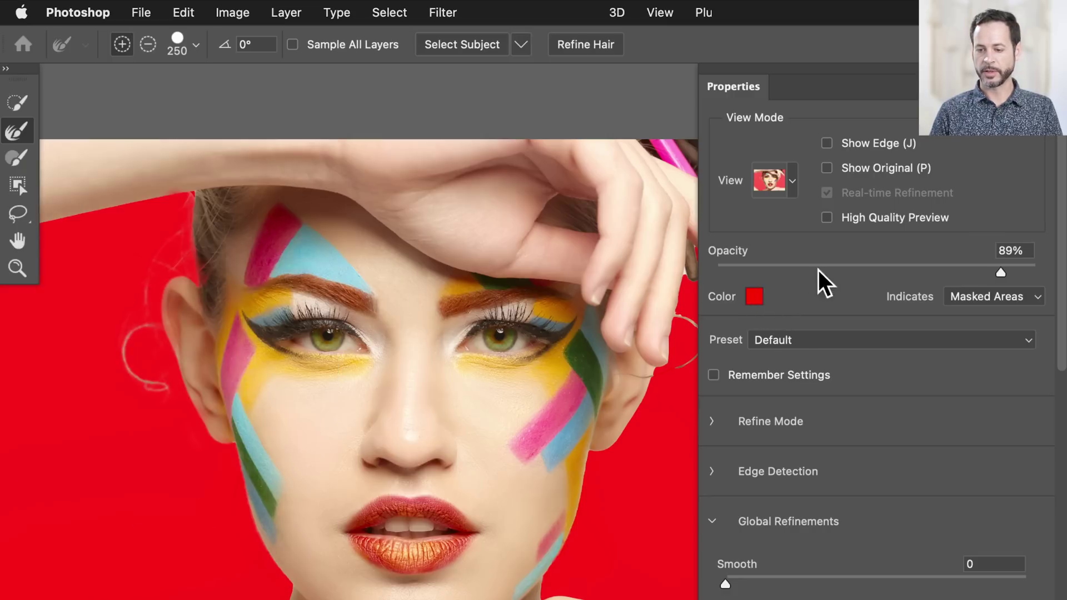
Set the mask overlay opacity to 51% and refine the loose curl and edges beside the raised hand's fingers.
{"action": "mouse_move", "coordinate": [842, 265]}
{"action": "left_mouse_down"}
{"action": "mouse_move", "coordinate": [819, 264]}
{"action": "mouse_move", "coordinate": [878, 265]}
{"action": "left_mouse_up"}
{"action": "scroll", "coordinate": [555, 340], "scroll_direction": "right", "scroll_amount": 4}
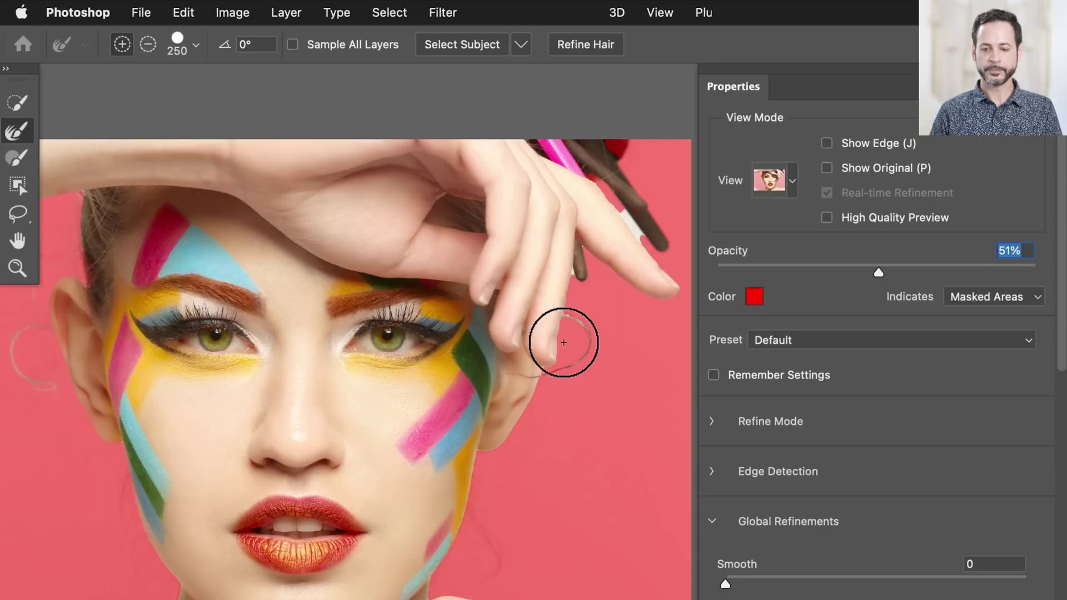
{"action": "left_click_drag", "start_coordinate": [572, 342], "coordinate": [578, 267]}
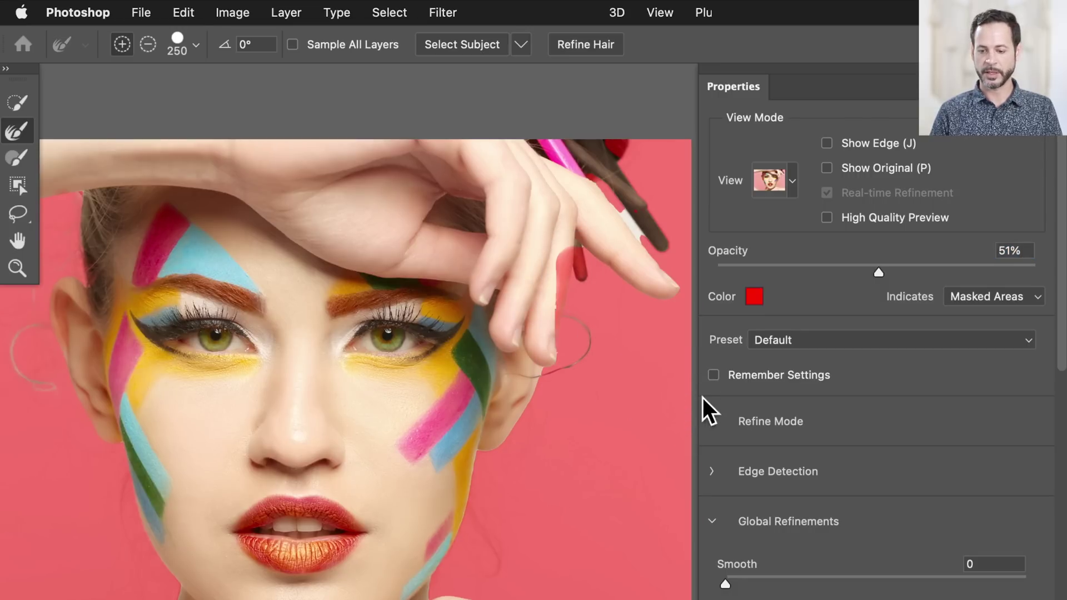
Switch the refine mode to Color Aware and refine the edges of the makeup brushes behind the raised hand.
{"action": "left_click", "coordinate": [710, 419]}
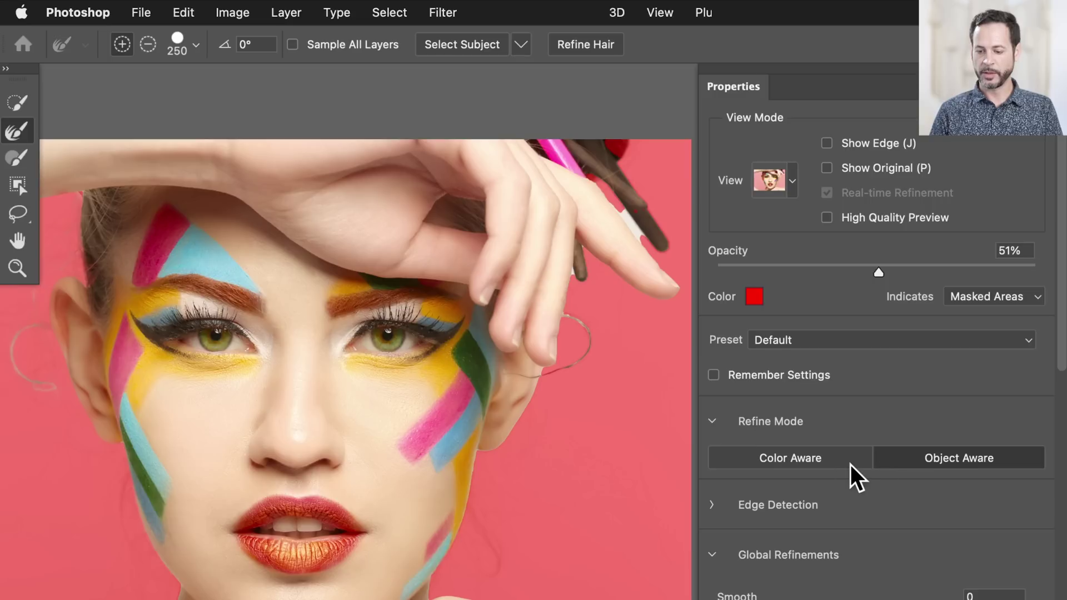
{"action": "left_click", "coordinate": [821, 461]}
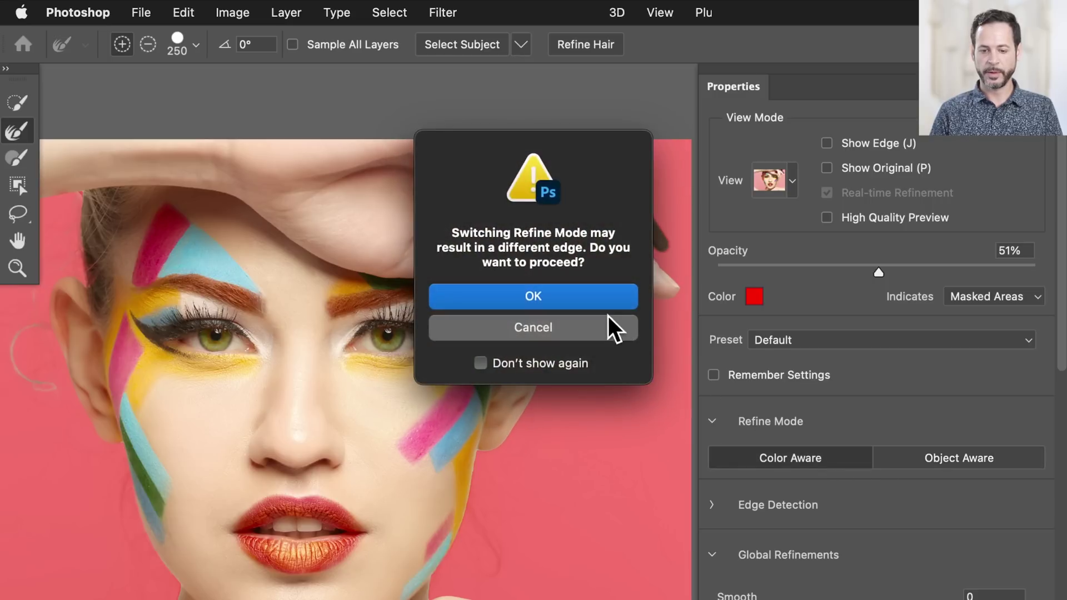
{"action": "left_click", "coordinate": [596, 299]}
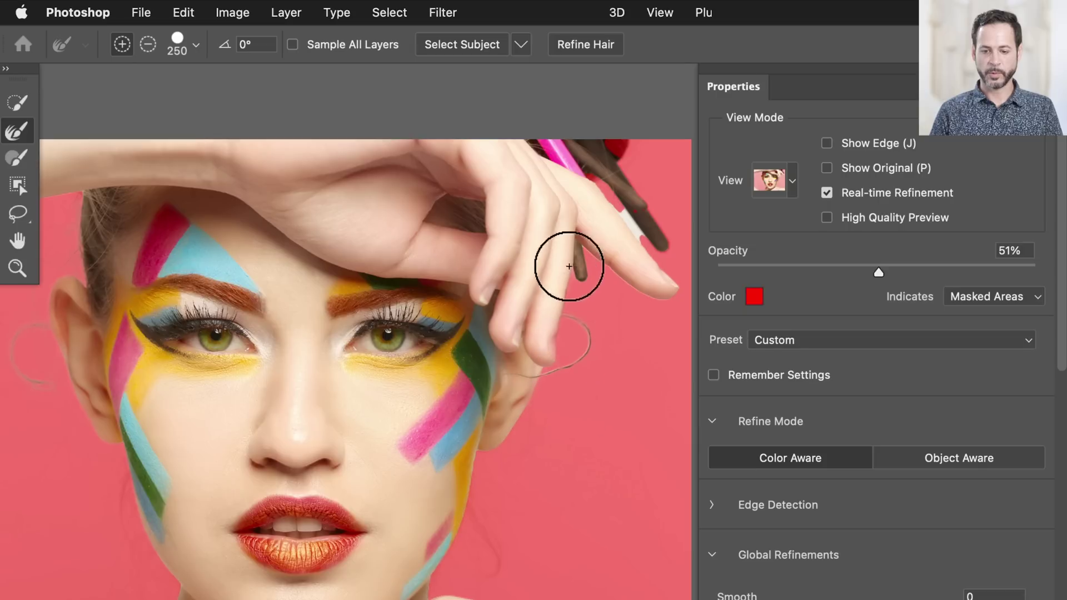
{"action": "mouse_move", "coordinate": [662, 253]}
{"action": "left_mouse_down"}
{"action": "mouse_move", "coordinate": [616, 140]}
{"action": "mouse_move", "coordinate": [612, 174]}
{"action": "mouse_move", "coordinate": [588, 172]}
{"action": "left_mouse_up"}
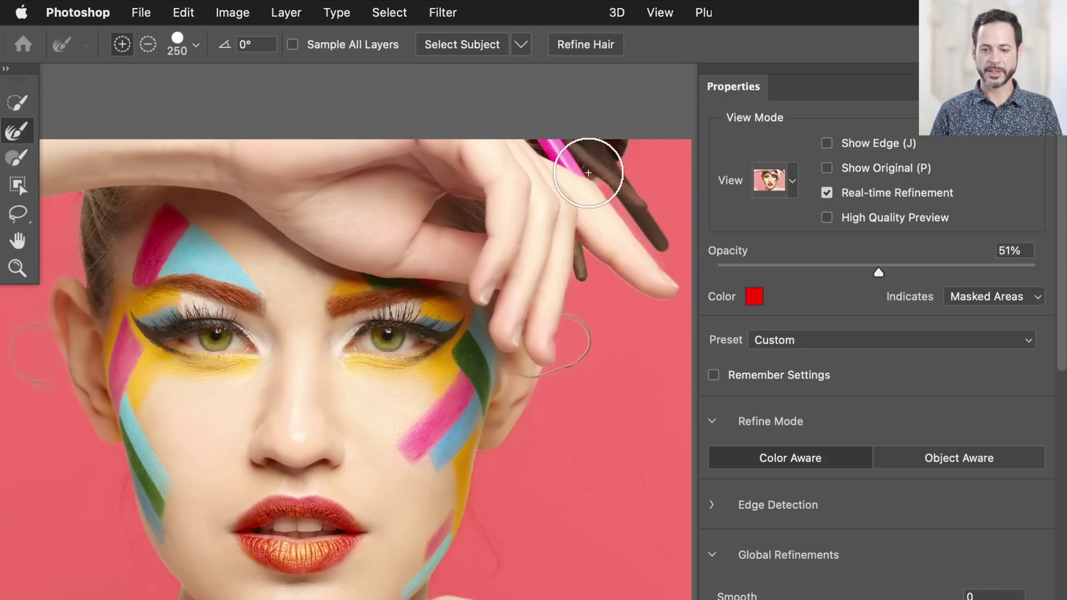
Examine the mask edges around the hair, ears, raised hand, makeup brushes, neck and shoulder.
{"action": "scroll", "coordinate": [536, 324], "scroll_direction": "left", "scroll_amount": 3}
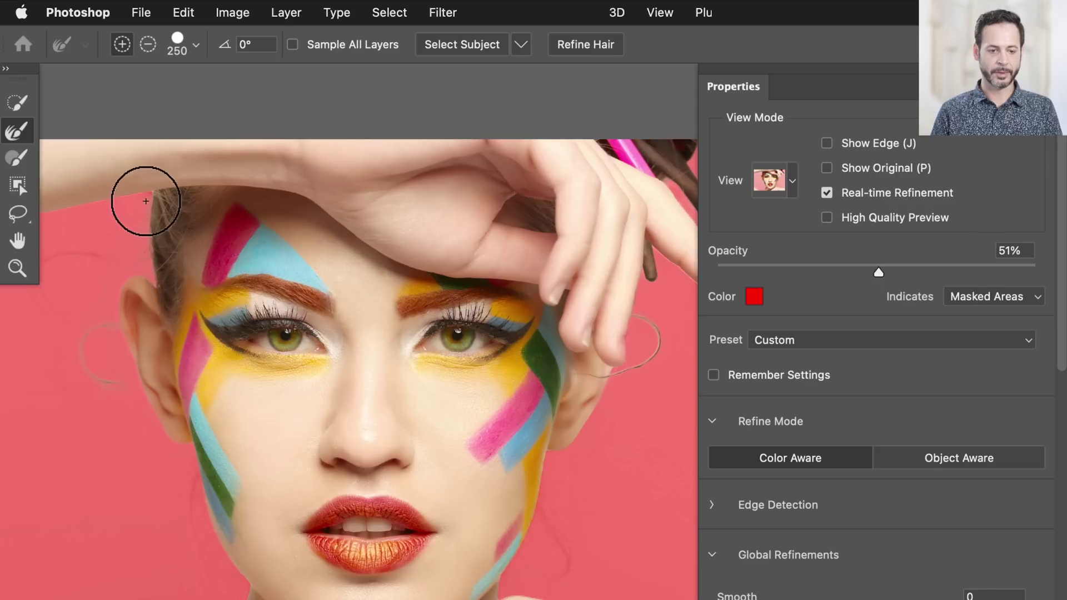
{"action": "scroll", "coordinate": [139, 274], "scroll_direction": "left", "scroll_amount": 3}
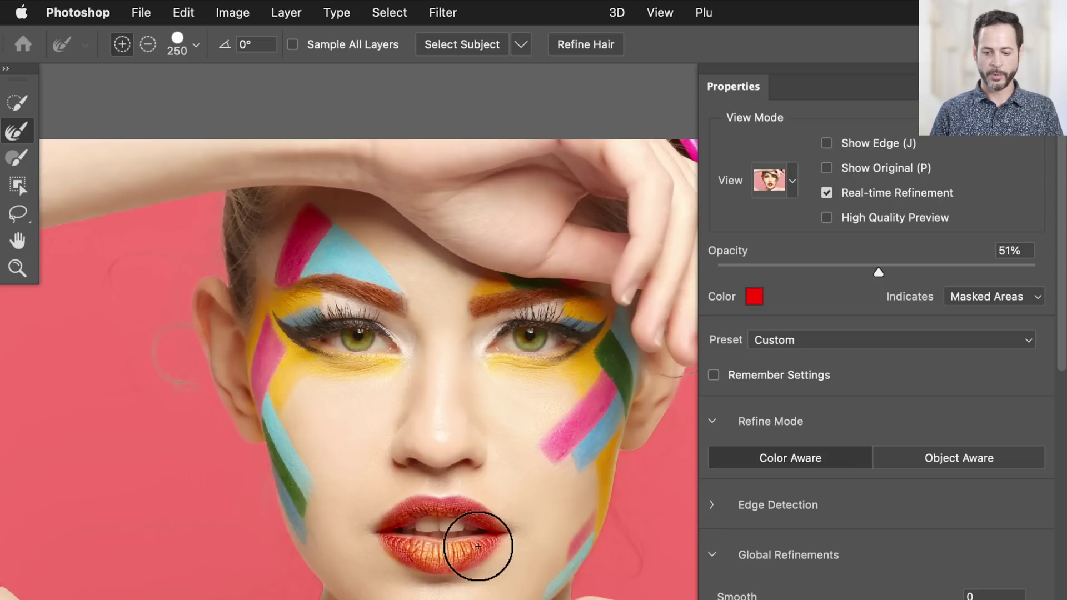
{"action": "scroll", "coordinate": [476, 545], "scroll_direction": "right", "scroll_amount": 3}
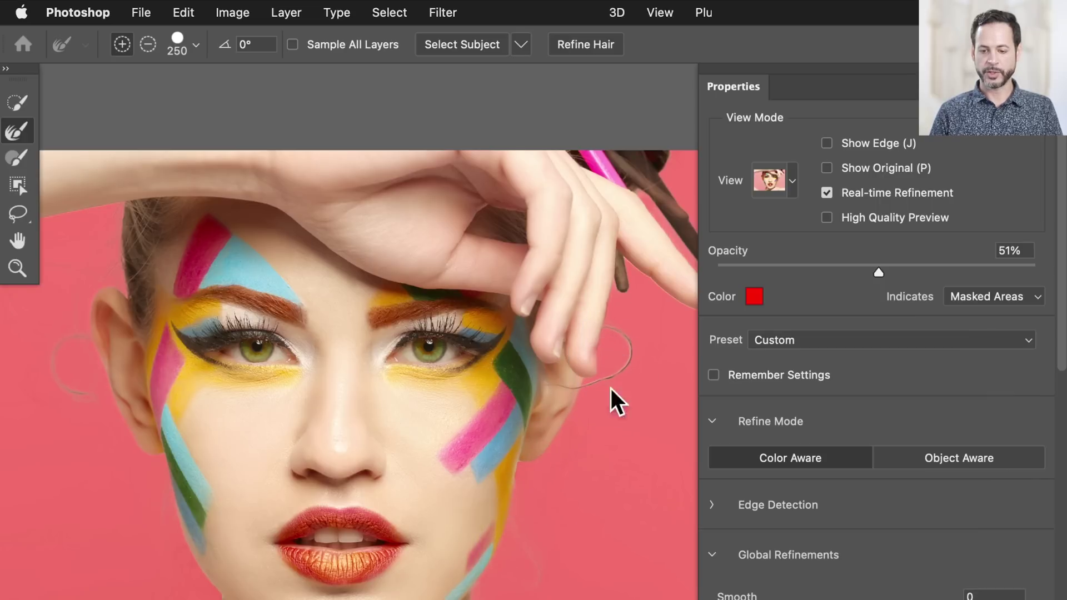
{"action": "scroll", "coordinate": [621, 352], "scroll_direction": "up", "scroll_amount": 3}
{"action": "scroll", "coordinate": [621, 353], "scroll_direction": "right", "scroll_amount": 2}
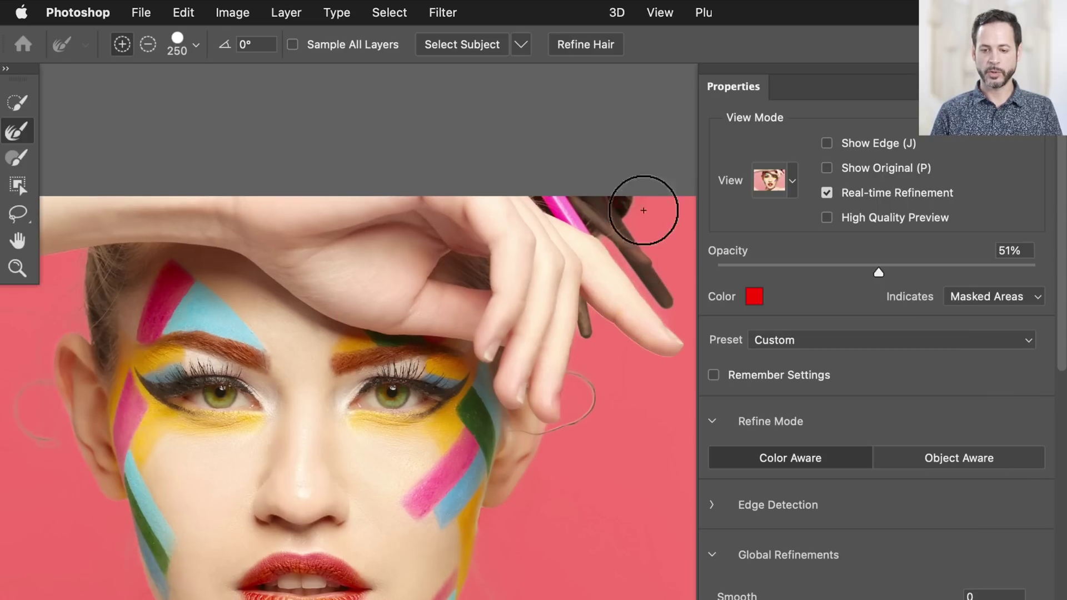
{"action": "scroll", "coordinate": [632, 322], "scroll_direction": "down", "scroll_amount": 10}
{"action": "scroll", "coordinate": [632, 321], "scroll_direction": "left", "scroll_amount": 2}
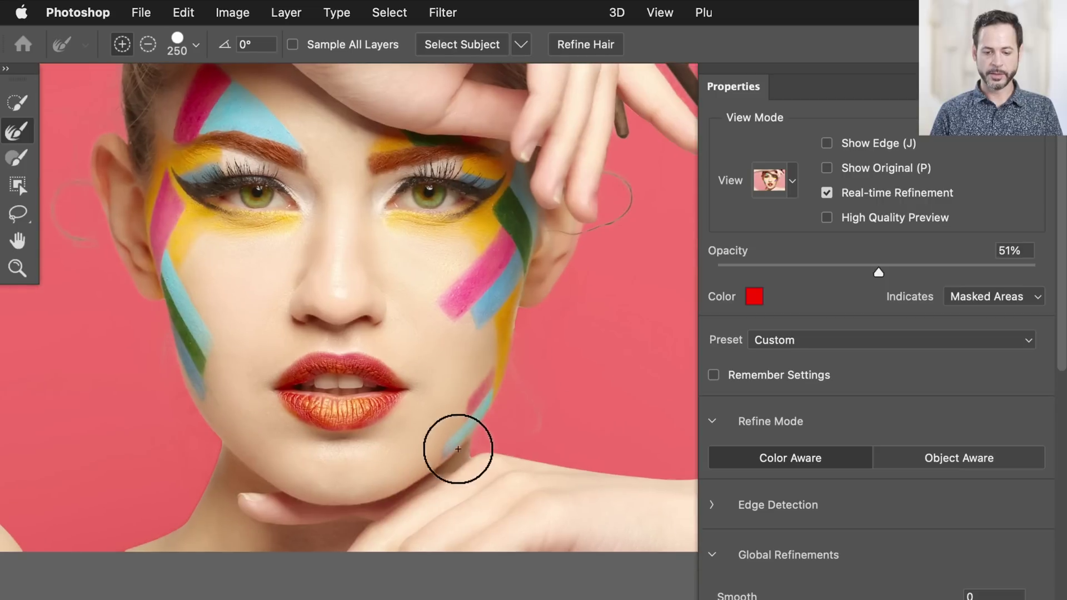
{"action": "scroll", "coordinate": [322, 488], "scroll_direction": "left", "scroll_amount": 5}
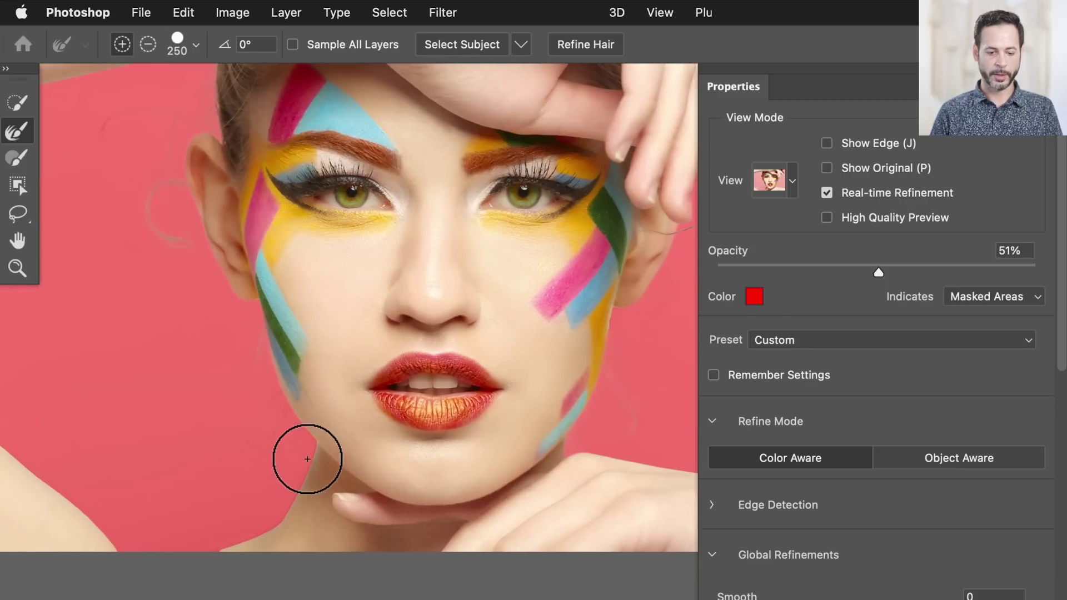
{"action": "scroll", "coordinate": [168, 583], "scroll_direction": "left", "scroll_amount": 1}
{"action": "scroll", "coordinate": [168, 583], "scroll_direction": "left", "scroll_amount": 5}
{"action": "left_click", "coordinate": [159, 512]}
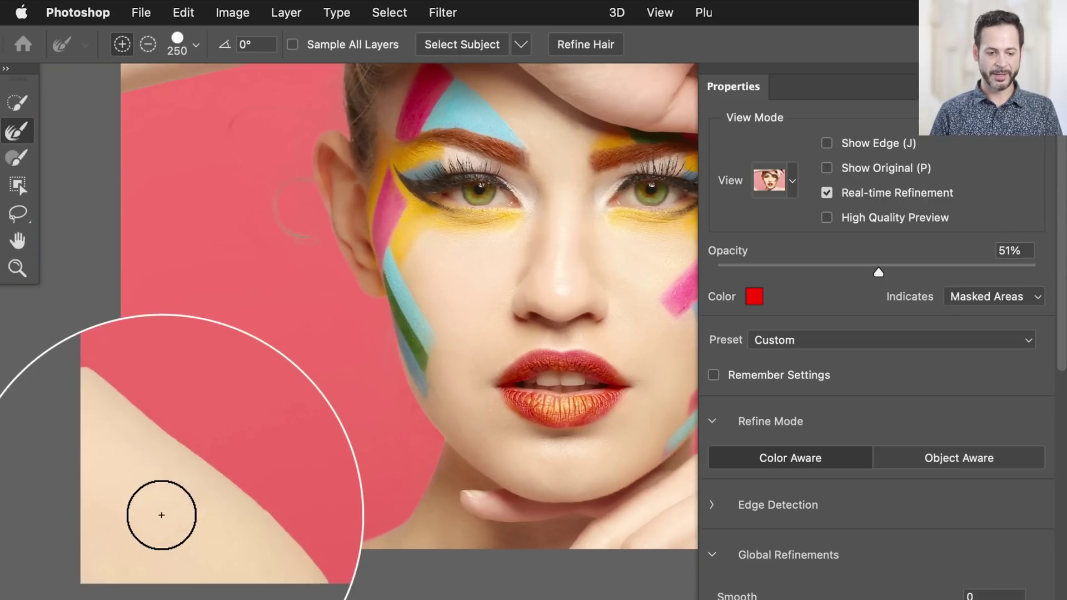
{"action": "scroll", "coordinate": [287, 464], "scroll_direction": "right", "scroll_amount": 15}
{"action": "scroll", "coordinate": [288, 465], "scroll_direction": "left", "scroll_amount": 8}
{"action": "scroll", "coordinate": [287, 464], "scroll_direction": "up", "scroll_amount": 5}
{"action": "scroll", "coordinate": [287, 465], "scroll_direction": "left", "scroll_amount": 2}
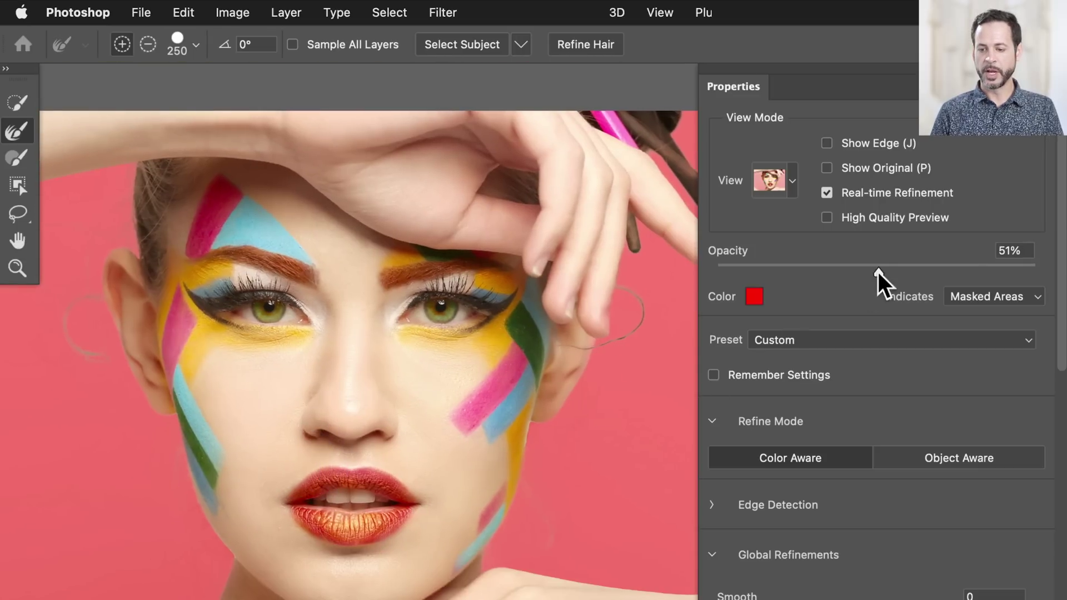
Set the mask overlay opacity to 57%.
{"action": "mouse_move", "coordinate": [881, 268]}
{"action": "left_mouse_down"}
{"action": "mouse_move", "coordinate": [802, 265]}
{"action": "mouse_move", "coordinate": [941, 257]}
{"action": "mouse_move", "coordinate": [815, 251]}
{"action": "mouse_move", "coordinate": [935, 246]}
{"action": "mouse_move", "coordinate": [832, 249]}
{"action": "mouse_move", "coordinate": [910, 248]}
{"action": "mouse_move", "coordinate": [924, 267]}
{"action": "mouse_move", "coordinate": [898, 272]}
{"action": "left_mouse_up"}
{"action": "scroll", "coordinate": [615, 357], "scroll_direction": "down", "scroll_amount": 3}
{"action": "scroll", "coordinate": [614, 357], "scroll_direction": "left", "scroll_amount": 3}
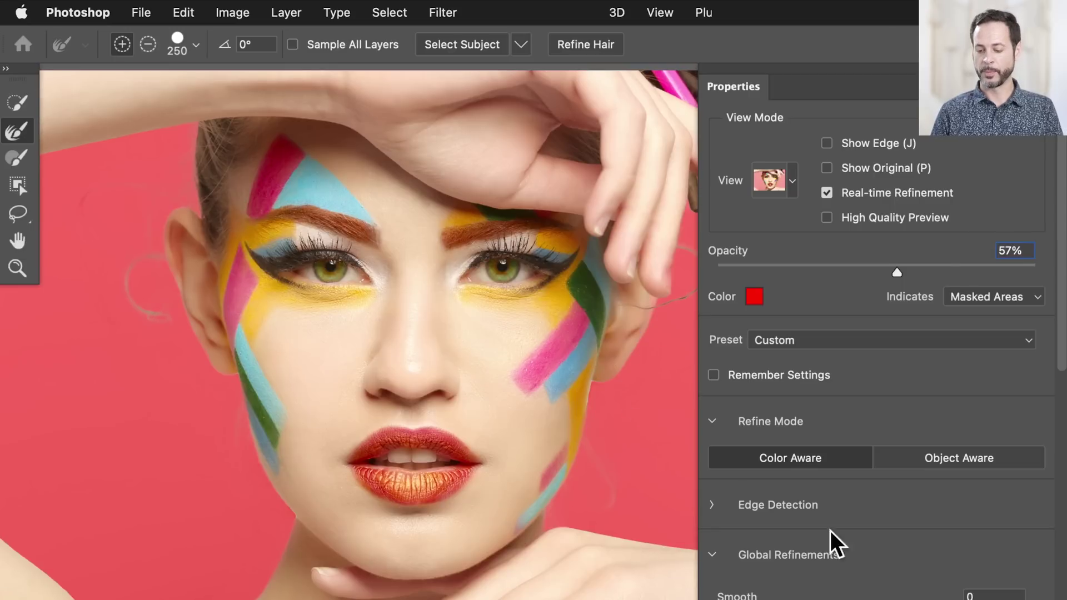
Output the refined Select and Mask result as a layer mask on the portrait layer.
{"action": "left_click_drag", "start_coordinate": [885, 597], "coordinate": [881, 545]}
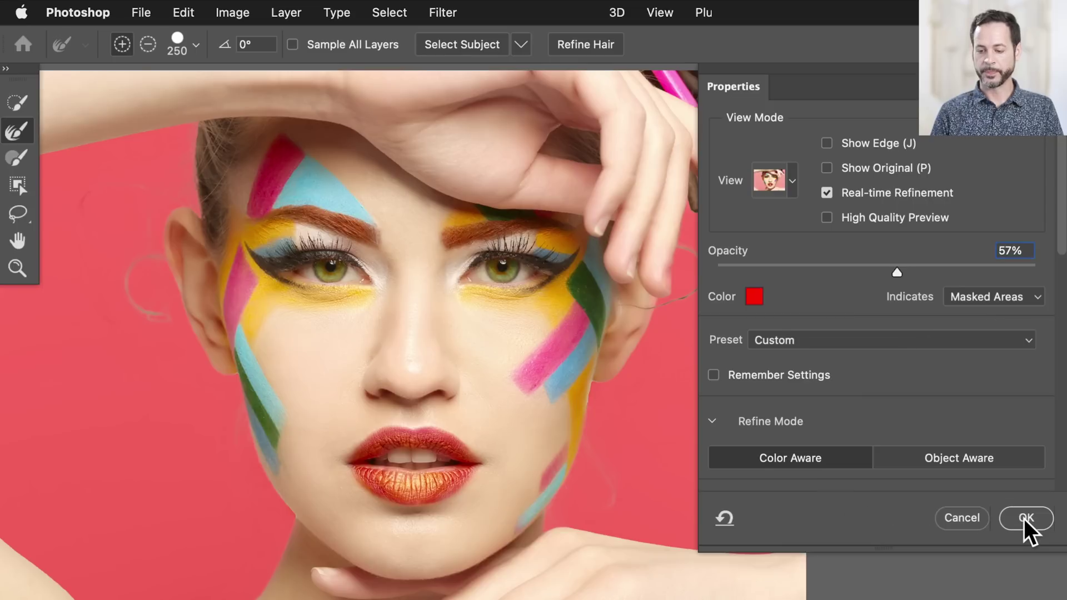
{"action": "scroll", "coordinate": [926, 369], "scroll_direction": "down", "scroll_amount": 10}
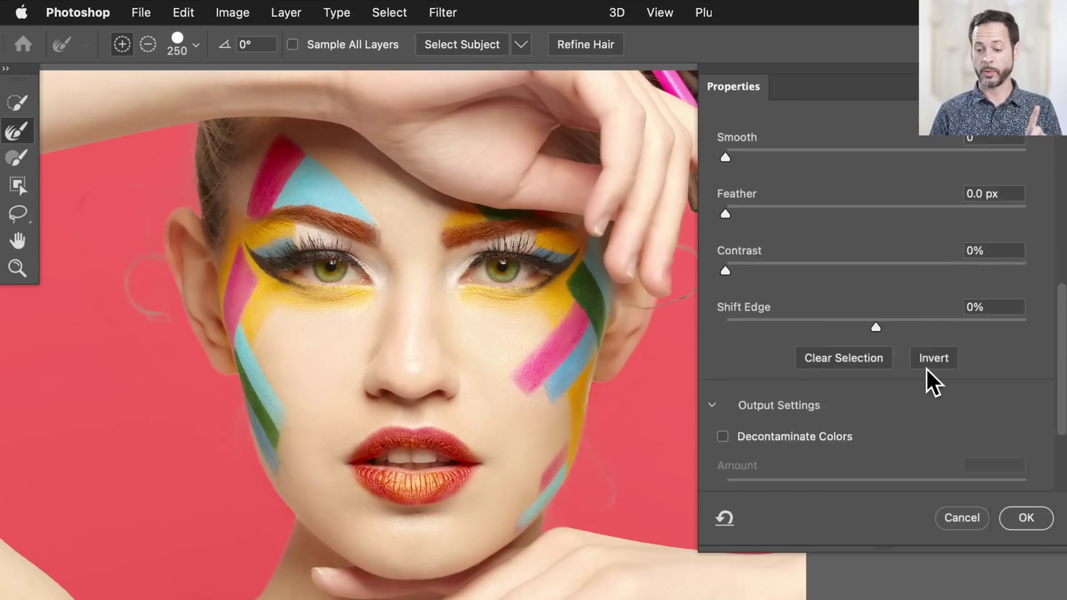
{"action": "scroll", "coordinate": [925, 369], "scroll_direction": "down", "scroll_amount": 5}
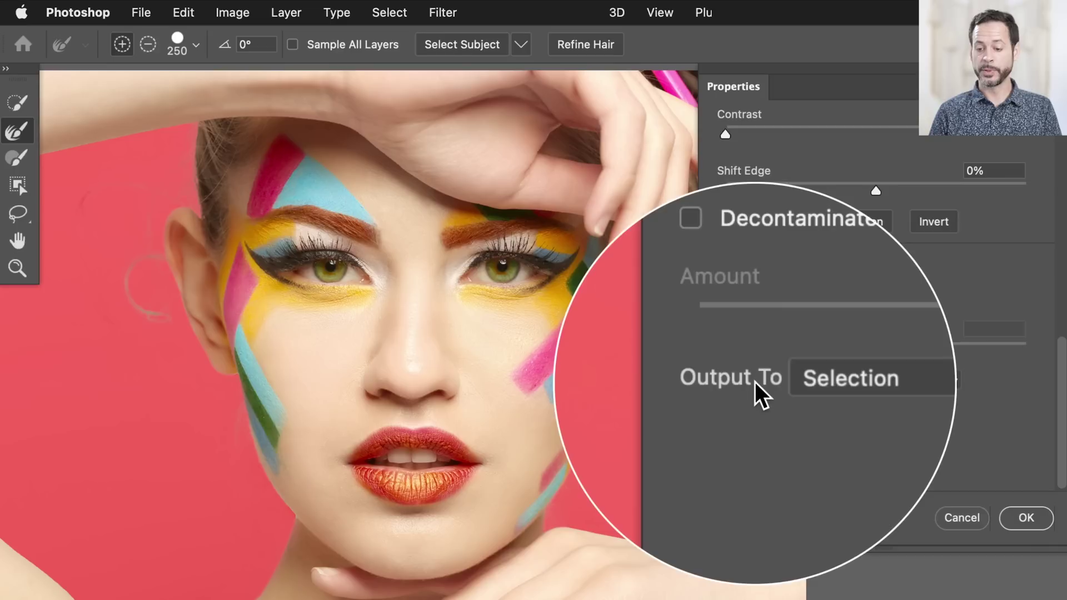
{"action": "left_click", "coordinate": [808, 380]}
{"action": "left_click", "coordinate": [821, 396]}
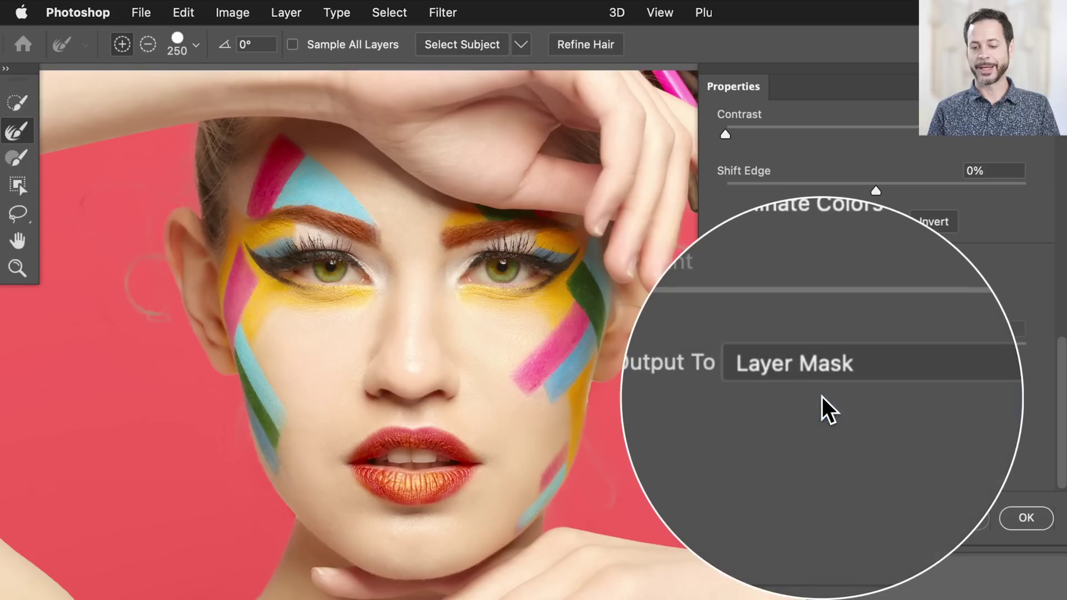
{"action": "left_click", "coordinate": [1028, 522]}
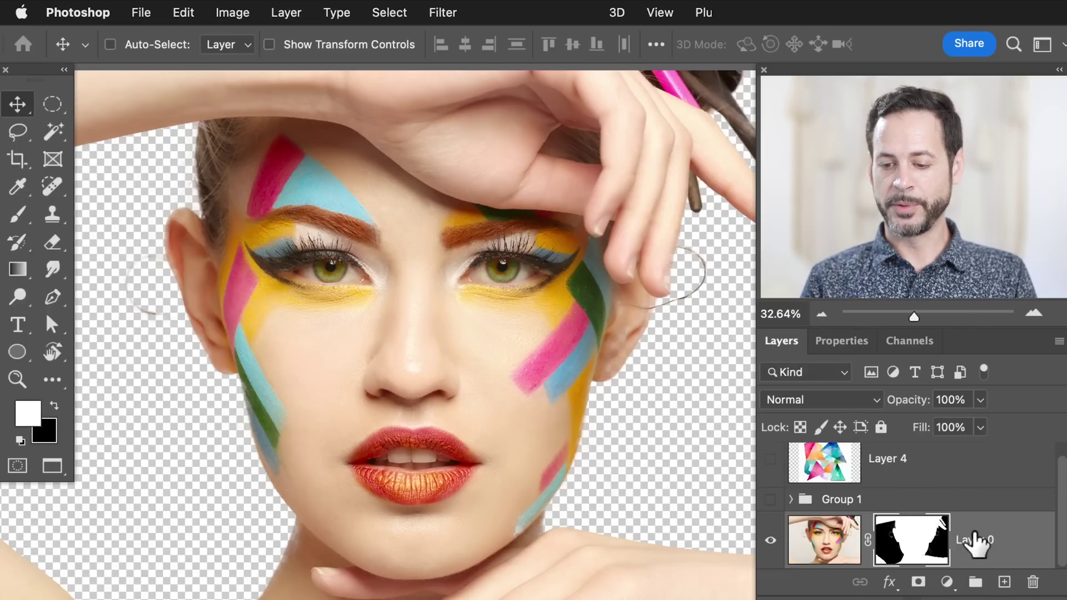
Move the masked portrait layer above Layer 4 and make Layer 4 visible.
{"action": "left_click_drag", "start_coordinate": [977, 545], "coordinate": [964, 468]}
{"action": "left_click_drag", "start_coordinate": [986, 536], "coordinate": [981, 467]}
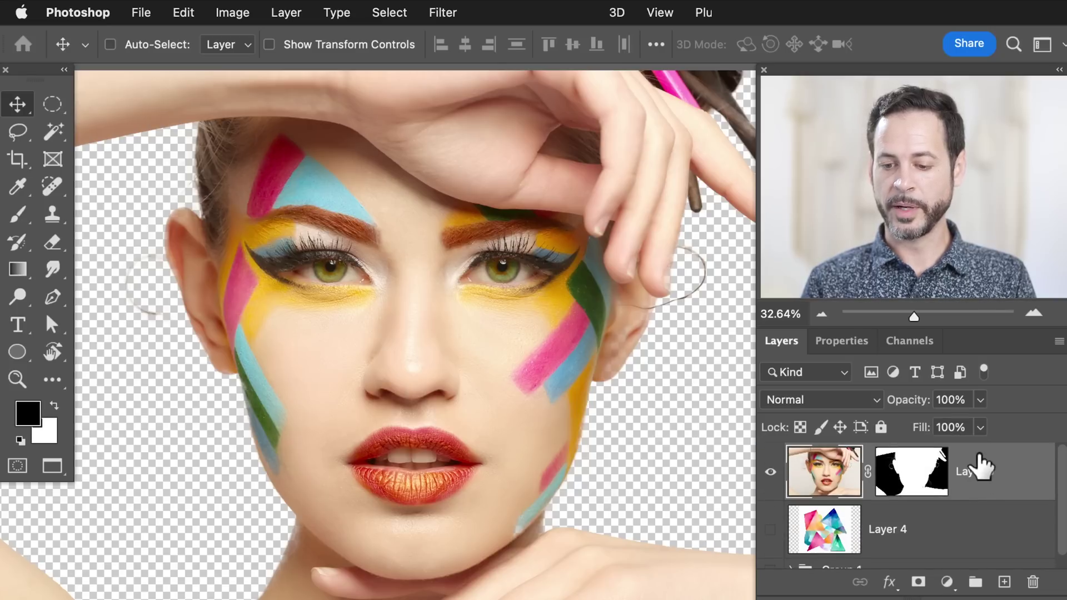
{"action": "left_click", "coordinate": [771, 530]}
Shift Layer 4 to the left and scale it up so its painted shapes fill the background left of the face.
{"action": "left_click", "coordinate": [851, 532]}
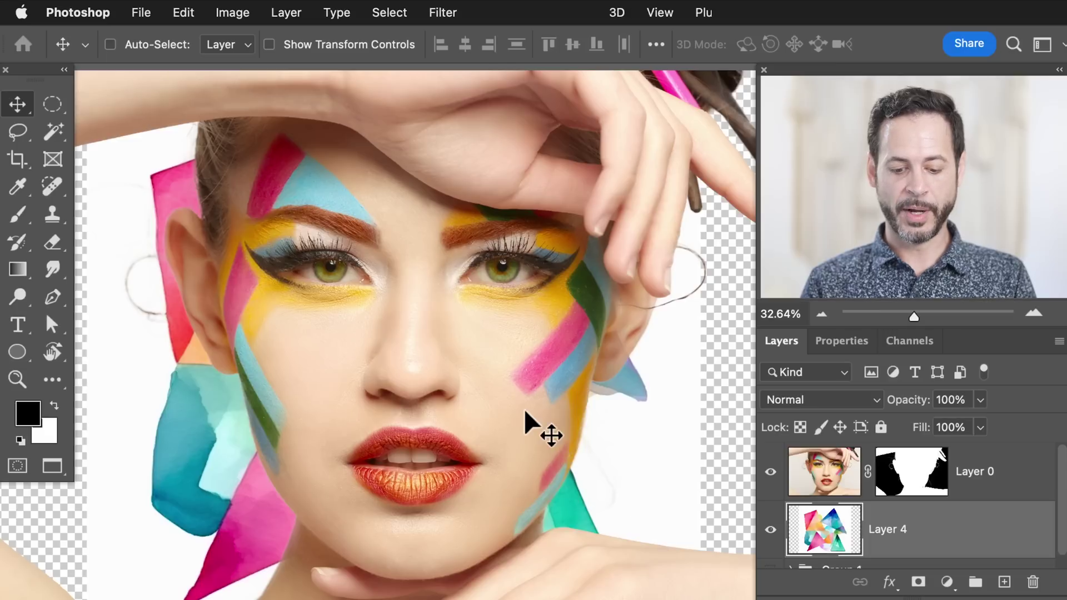
{"action": "left_click_drag", "start_coordinate": [516, 409], "coordinate": [438, 395]}
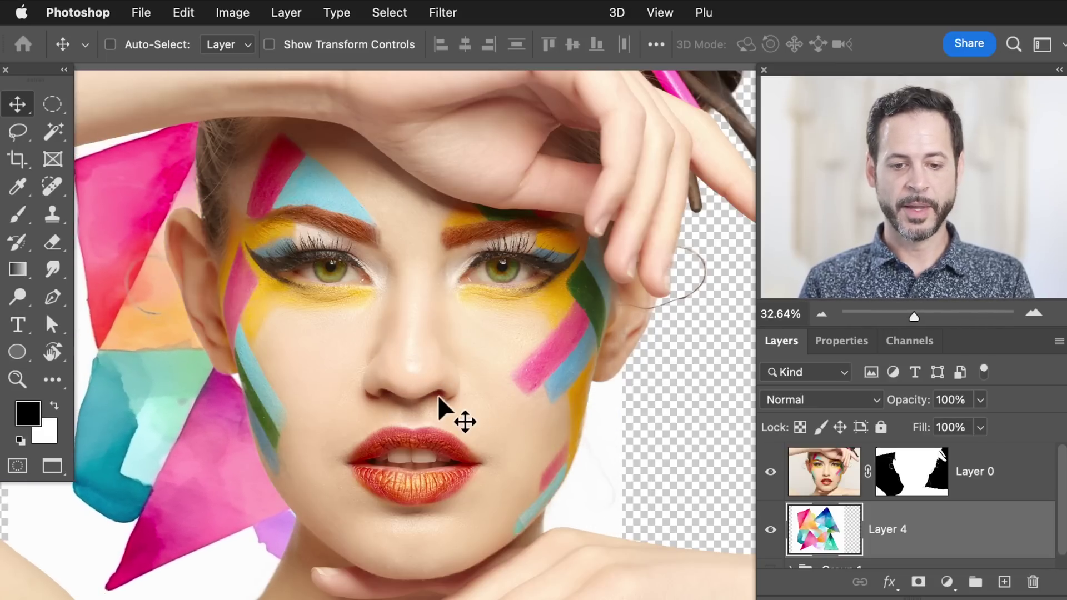
{"action": "scroll", "coordinate": [438, 394], "scroll_direction": "left", "scroll_amount": 5}
{"action": "key", "text": "super+t"}
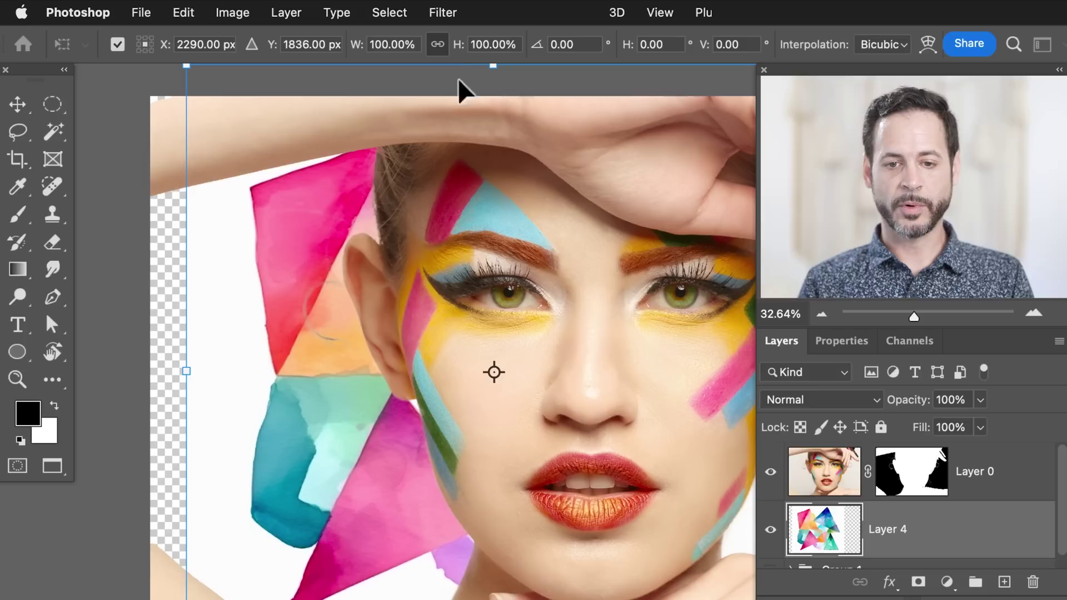
{"action": "left_click_drag", "start_coordinate": [457, 56], "coordinate": [484, 50]}
{"action": "key", "text": "Return"}
{"action": "left_click_drag", "start_coordinate": [564, 337], "coordinate": [542, 349]}
{"action": "scroll", "coordinate": [204, 593], "scroll_direction": "down", "scroll_amount": 3}
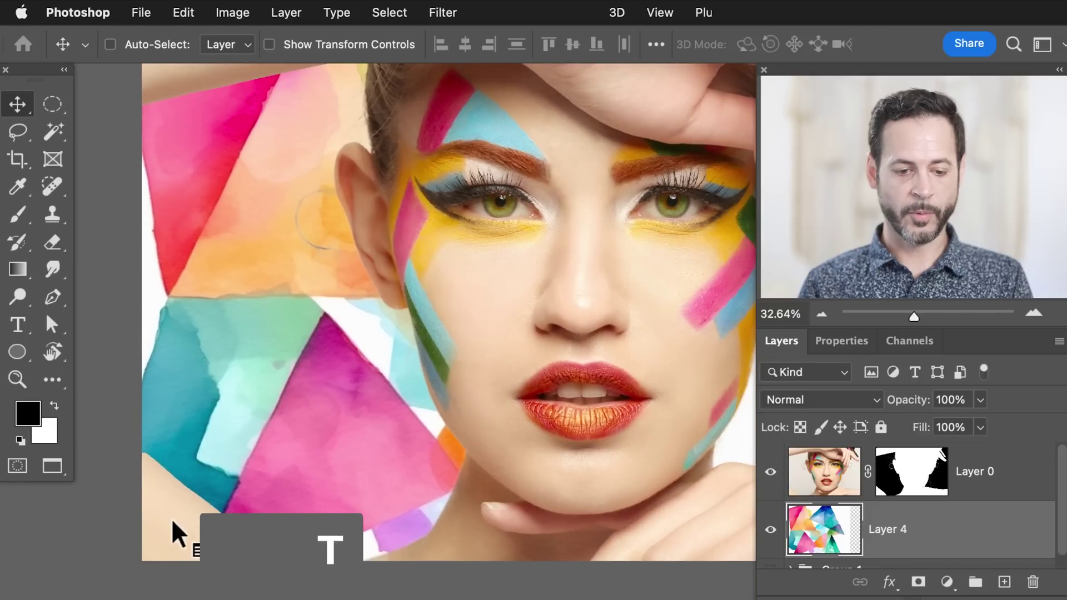
{"action": "scroll", "coordinate": [293, 471], "scroll_direction": "up", "scroll_amount": 3}
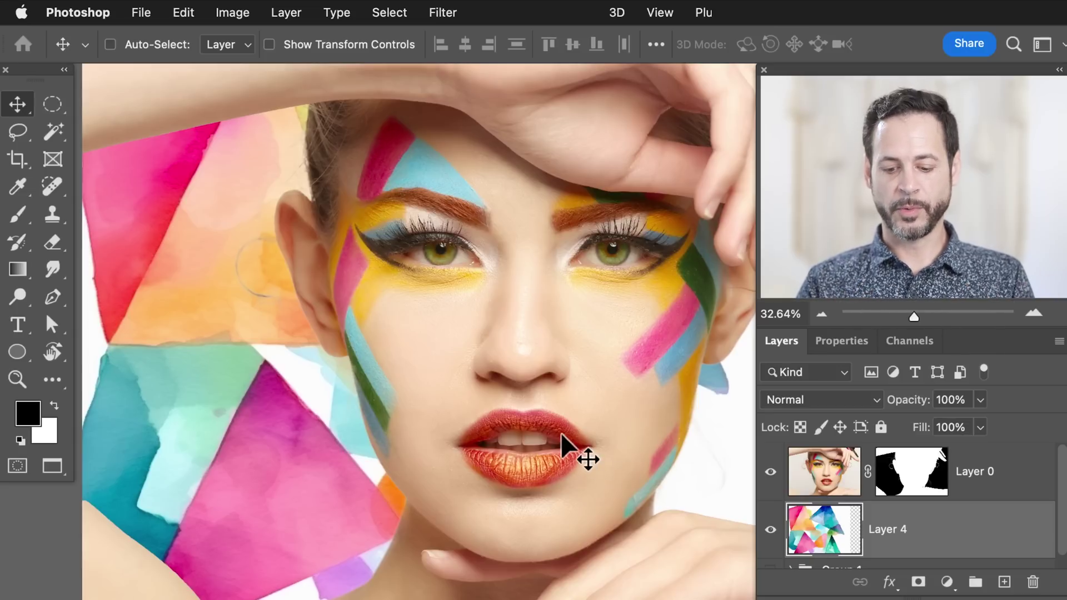
Duplicate Layer 4 and move the copy to the right so its shapes show behind the raised hand.
{"action": "scroll", "coordinate": [561, 432], "scroll_direction": "right", "scroll_amount": 2}
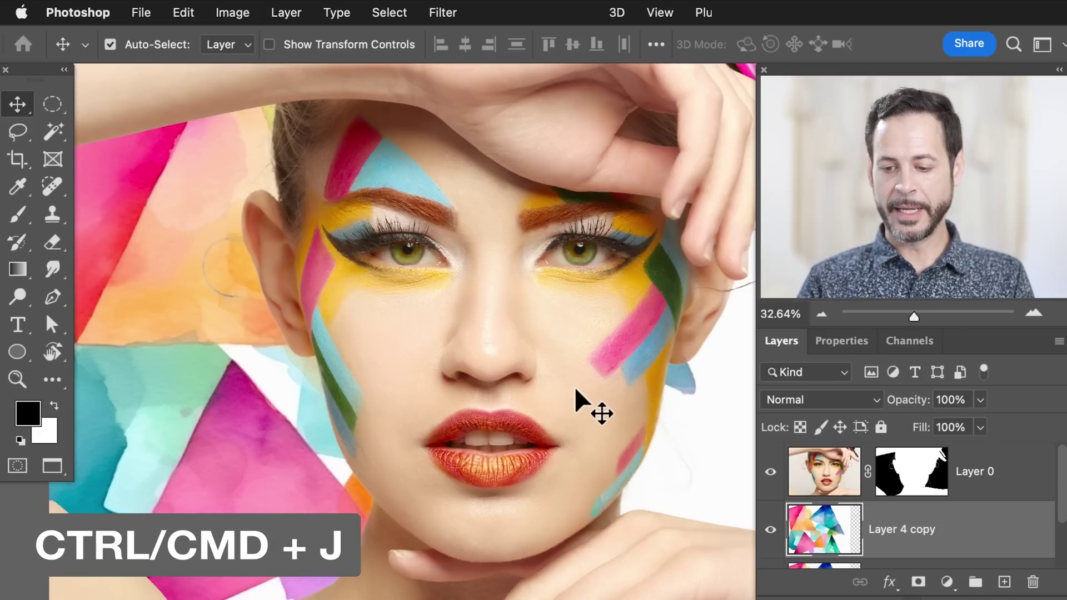
{"action": "scroll", "coordinate": [909, 518], "scroll_direction": "down", "scroll_amount": 2}
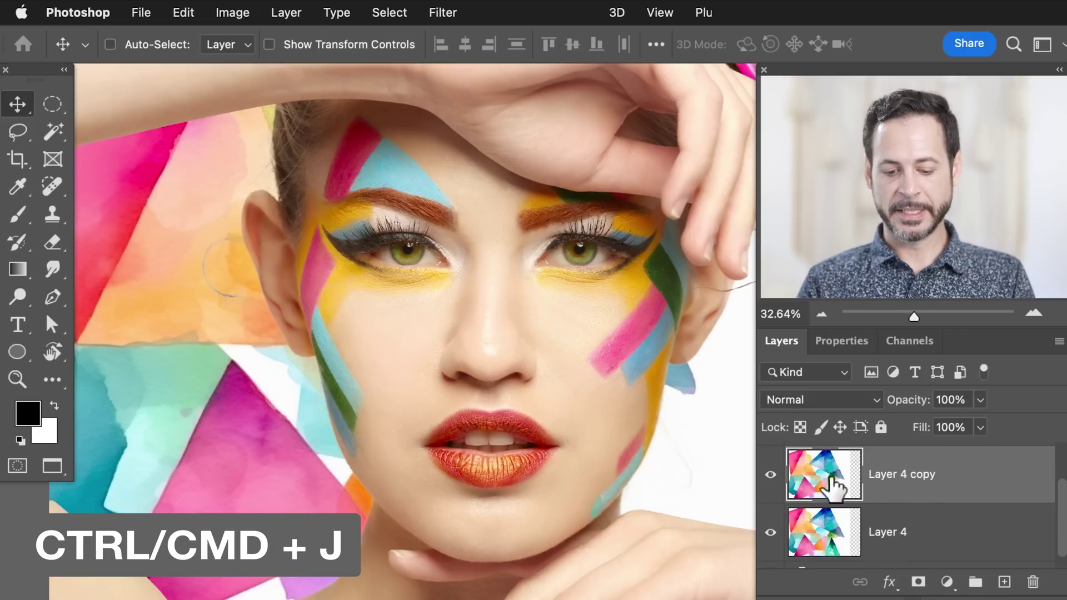
{"action": "left_click_drag", "start_coordinate": [364, 396], "coordinate": [406, 371]}
{"action": "scroll", "coordinate": [623, 389], "scroll_direction": "right", "scroll_amount": 5}
{"action": "key", "text": "ctrl+t"}
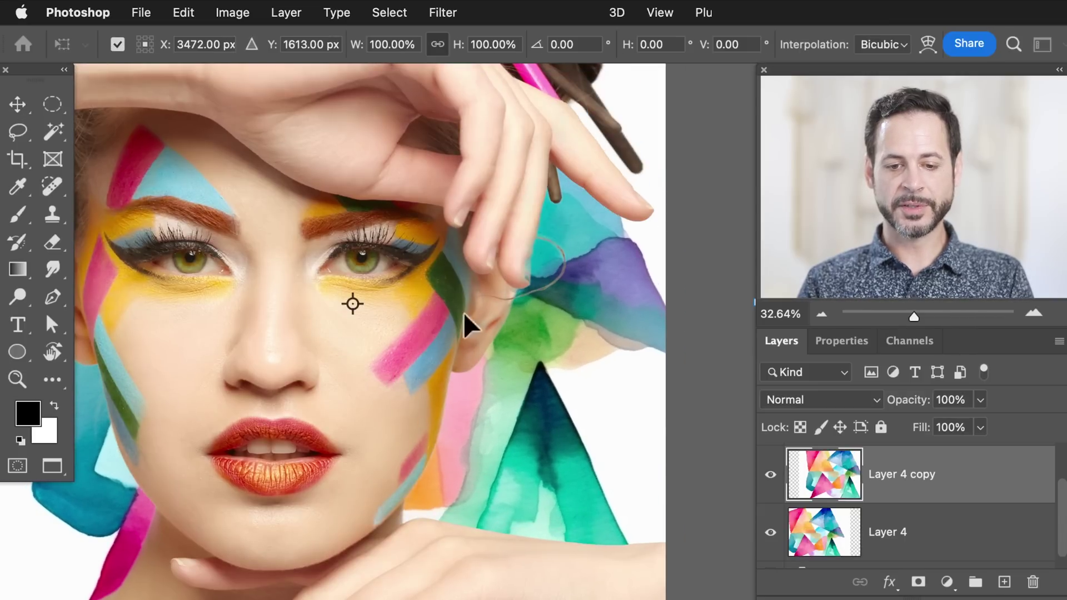
{"action": "left_click_drag", "start_coordinate": [351, 303], "coordinate": [514, 318]}
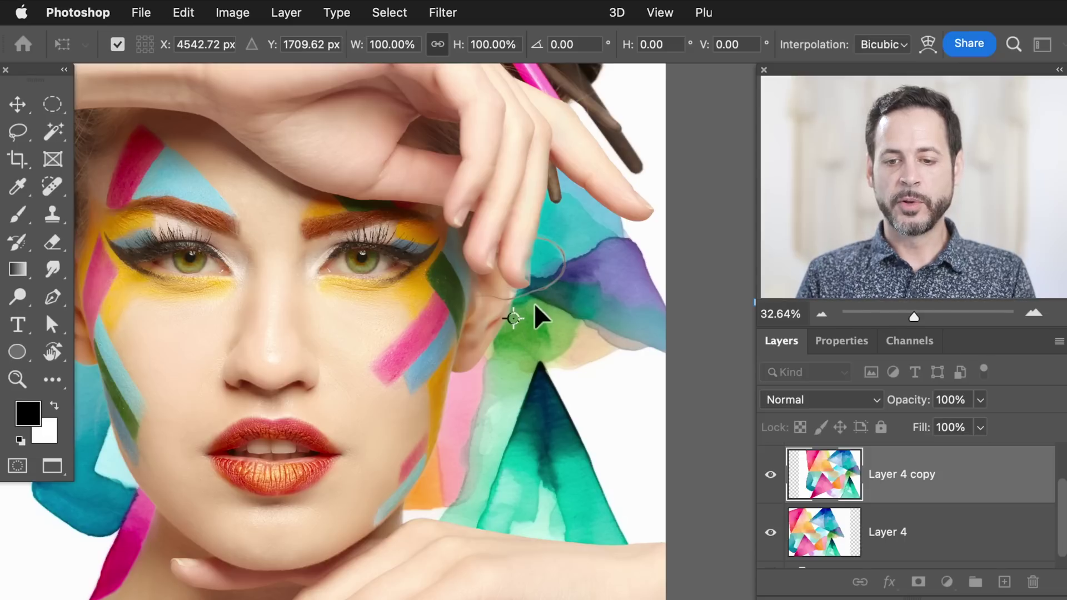
{"action": "scroll", "coordinate": [535, 306], "scroll_direction": "up", "scroll_amount": 2}
{"action": "scroll", "coordinate": [535, 306], "scroll_direction": "left", "scroll_amount": 2}
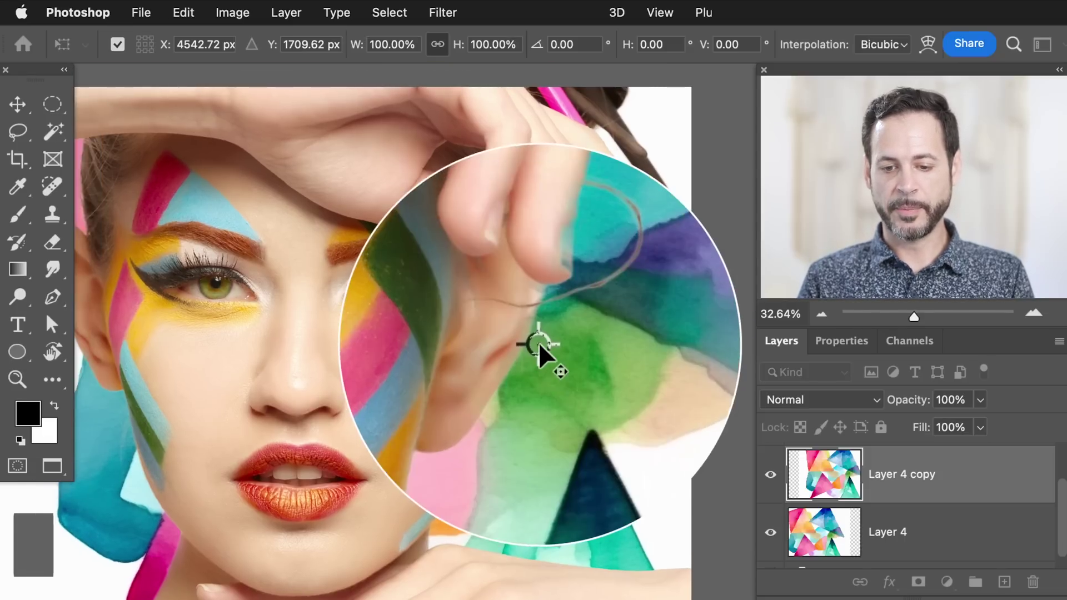
{"action": "key", "text": "Escape"}
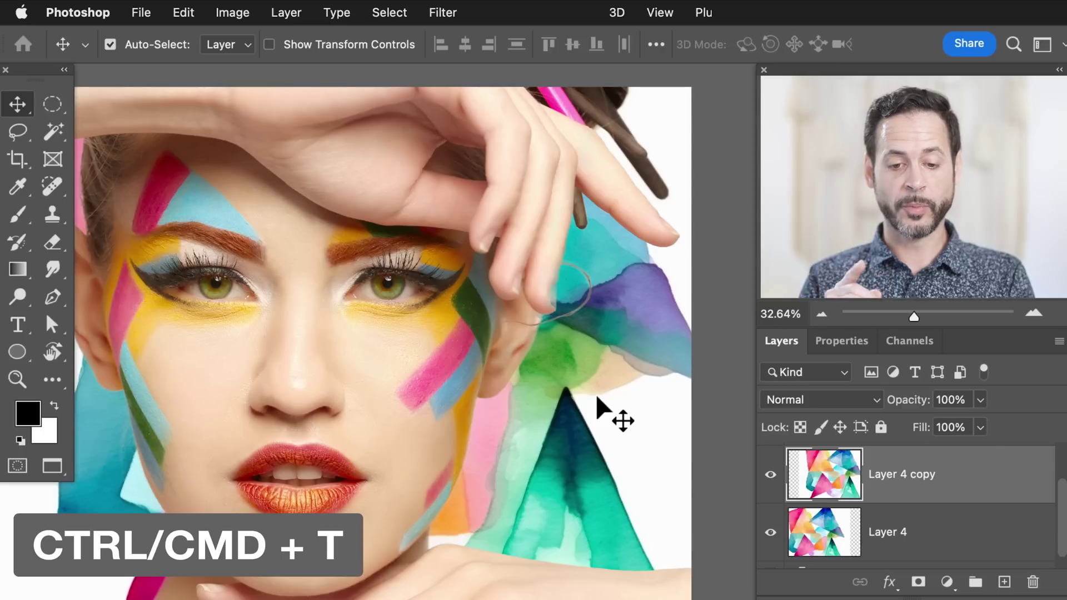
Free Transform Layer 4 copy and place its reference point in the background right of the ear, at about X 4866 px, Y 1776 px.
{"action": "key", "text": "ctrl+t"}
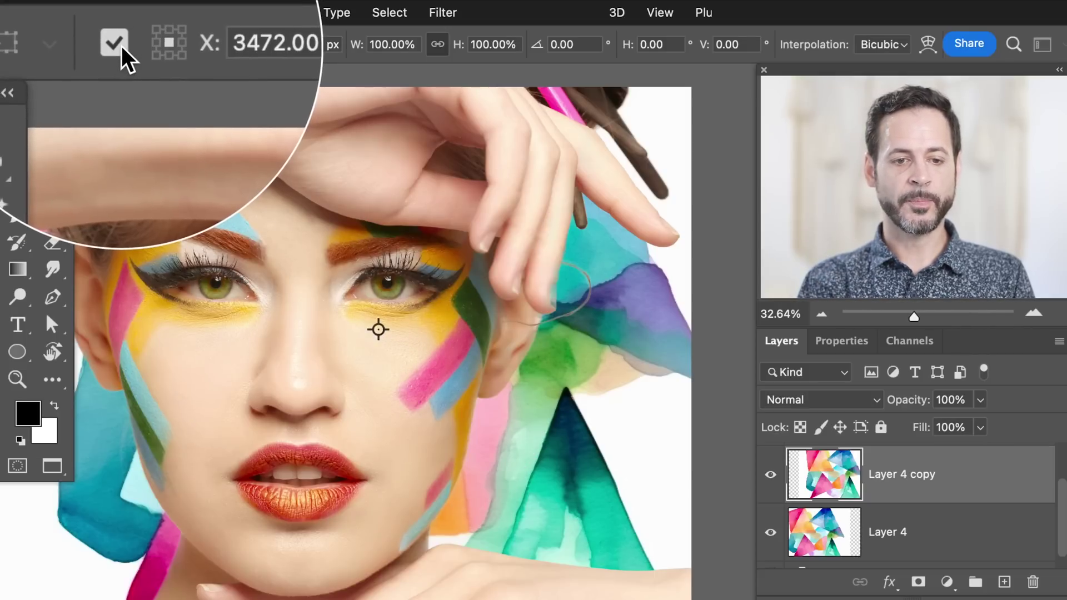
{"action": "left_click", "coordinate": [152, 39]}
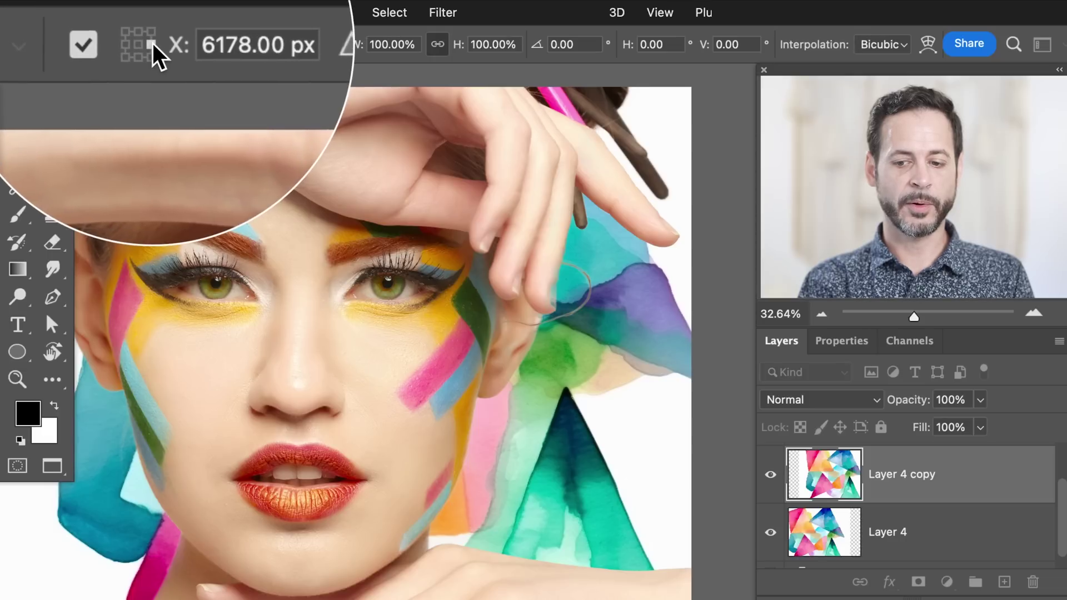
{"action": "left_click", "coordinate": [144, 44]}
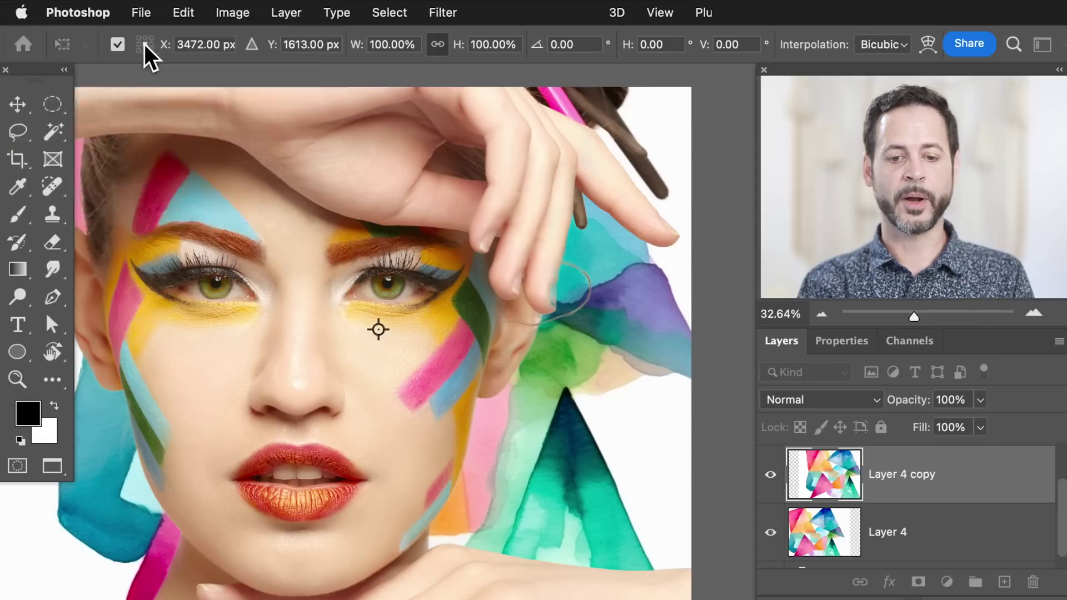
{"action": "left_click_drag", "start_coordinate": [377, 328], "coordinate": [587, 356]}
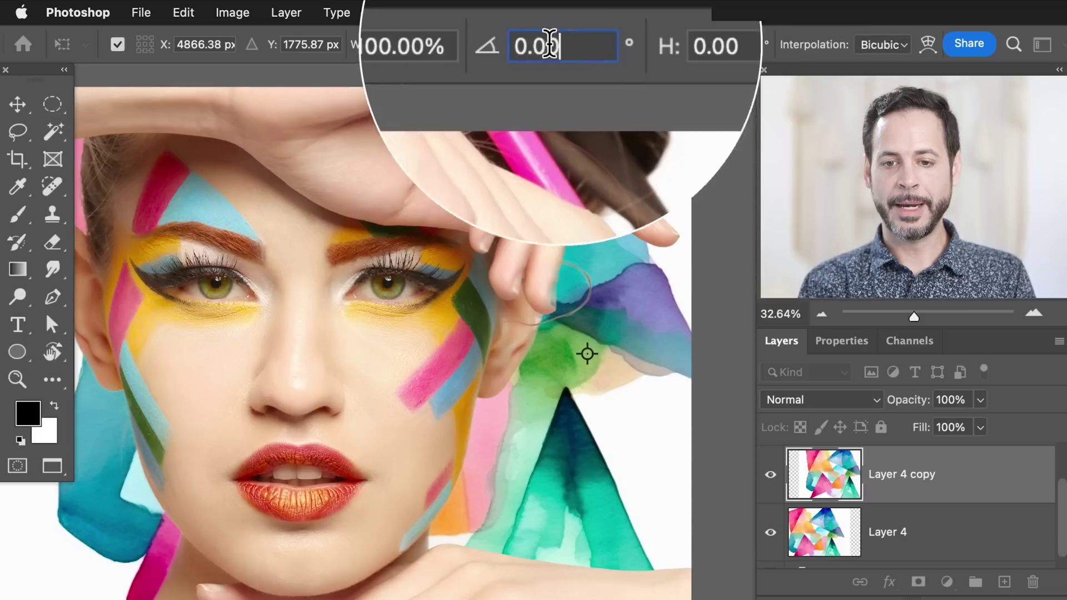
Rotate Layer 4 copy to 156.90° around the moved reference point and apply the transform.
{"action": "left_click", "coordinate": [553, 44]}
{"action": "type", "text": "90"}
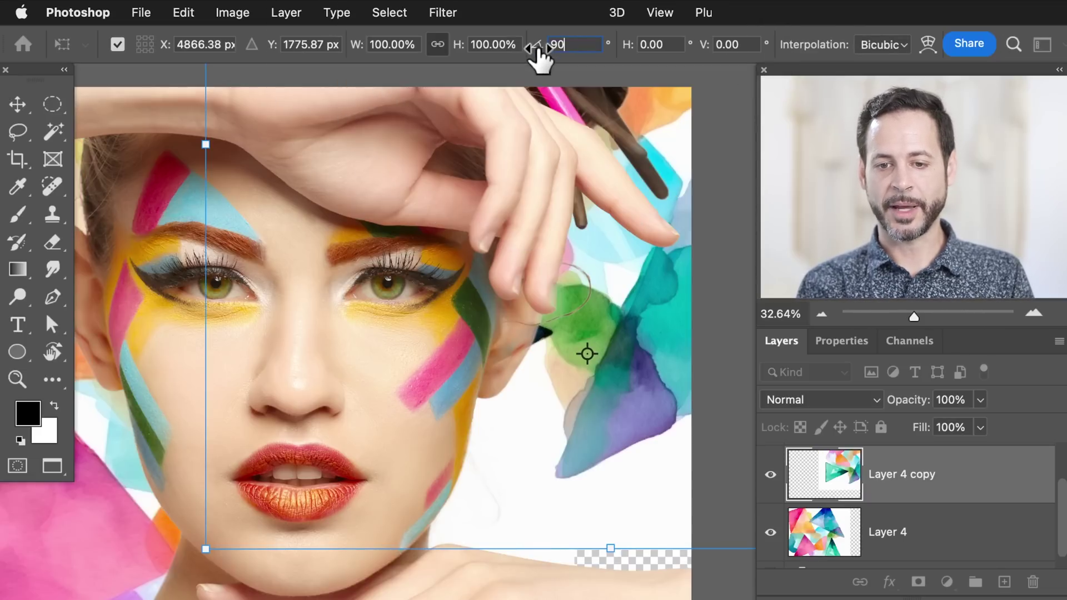
{"action": "left_click_drag", "start_coordinate": [537, 50], "coordinate": [4, 280]}
{"action": "left_click_drag", "start_coordinate": [544, 53], "coordinate": [1000, 256]}
{"action": "left_click_drag", "start_coordinate": [707, 396], "coordinate": [264, 481]}
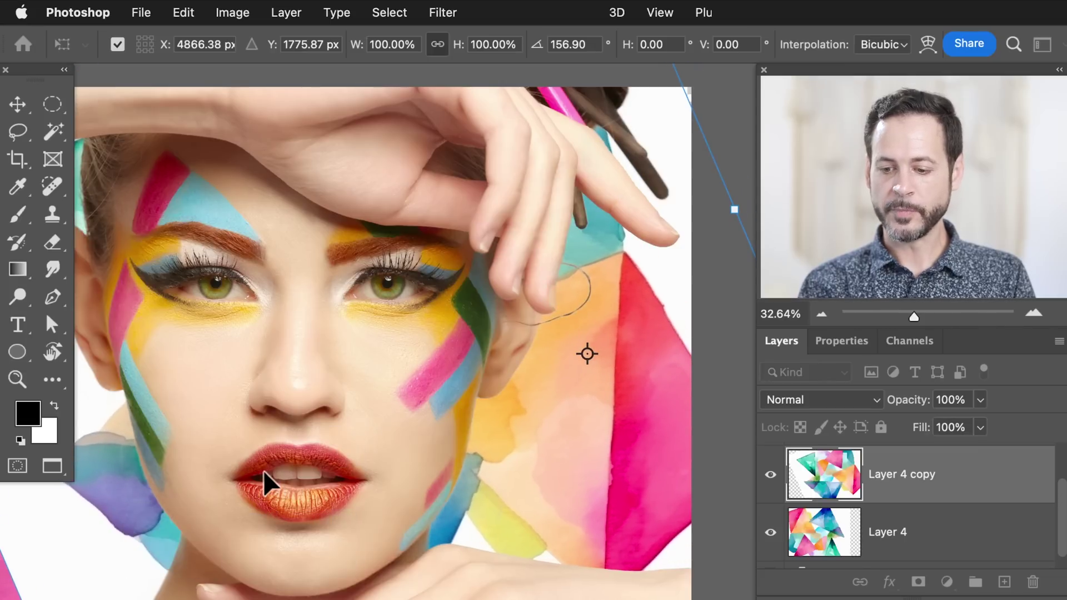
{"action": "key", "text": "Return"}
Add a layer mask to Layer 4 copy and lasso the left half of the image down the middle of the face.
{"action": "scroll", "coordinate": [528, 465], "scroll_direction": "left", "scroll_amount": 5}
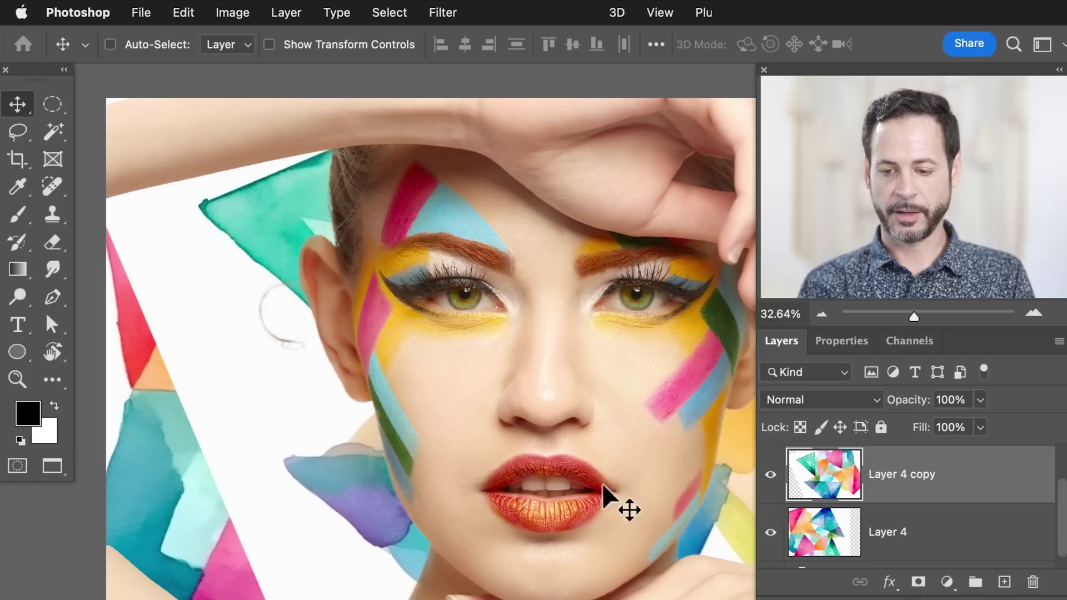
{"action": "left_click", "coordinate": [770, 477]}
{"action": "left_click", "coordinate": [770, 476]}
{"action": "left_click", "coordinate": [770, 477]}
{"action": "left_click", "coordinate": [770, 477]}
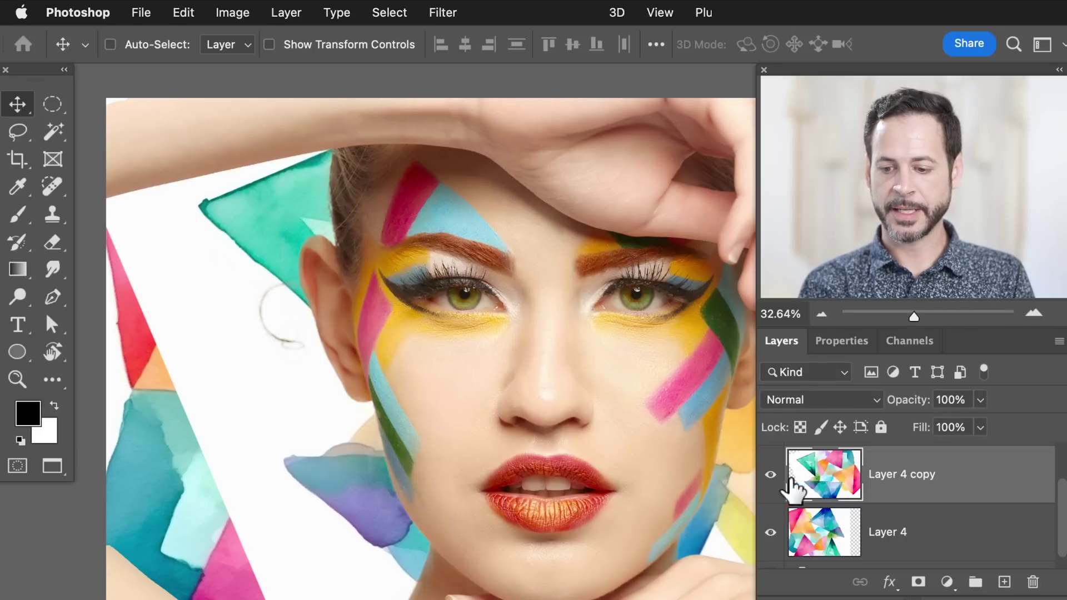
{"action": "left_click", "coordinate": [917, 582]}
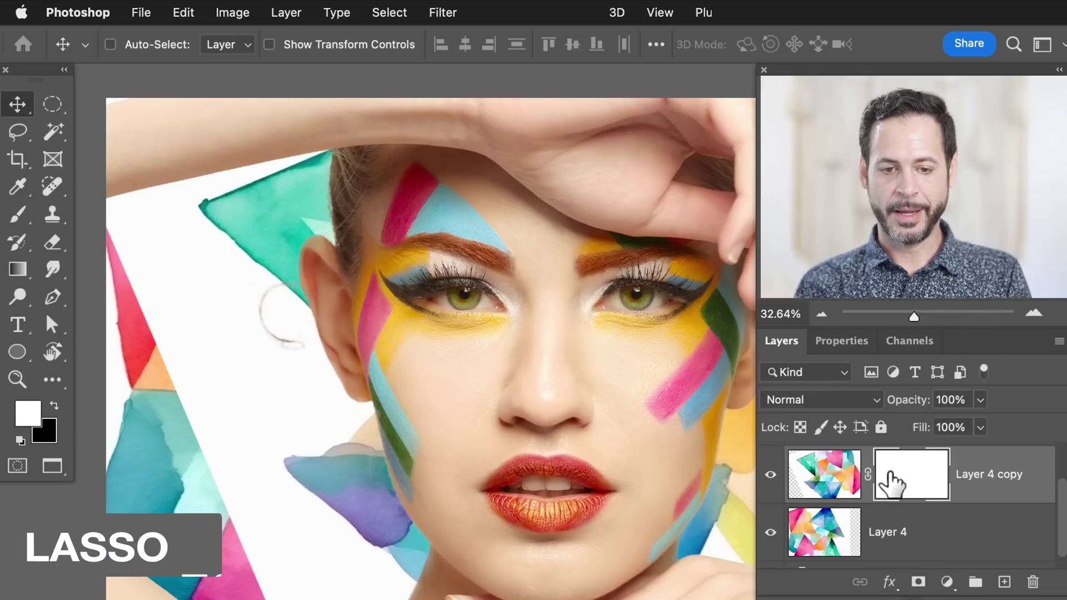
{"action": "key", "text": "l"}
{"action": "mouse_move", "coordinate": [446, 179]}
{"action": "left_mouse_down"}
{"action": "mouse_move", "coordinate": [308, 80]}
{"action": "mouse_move", "coordinate": [98, 73]}
{"action": "mouse_move", "coordinate": [170, 576]}
{"action": "mouse_move", "coordinate": [503, 452]}
{"action": "mouse_move", "coordinate": [425, 89]}
{"action": "left_mouse_up"}
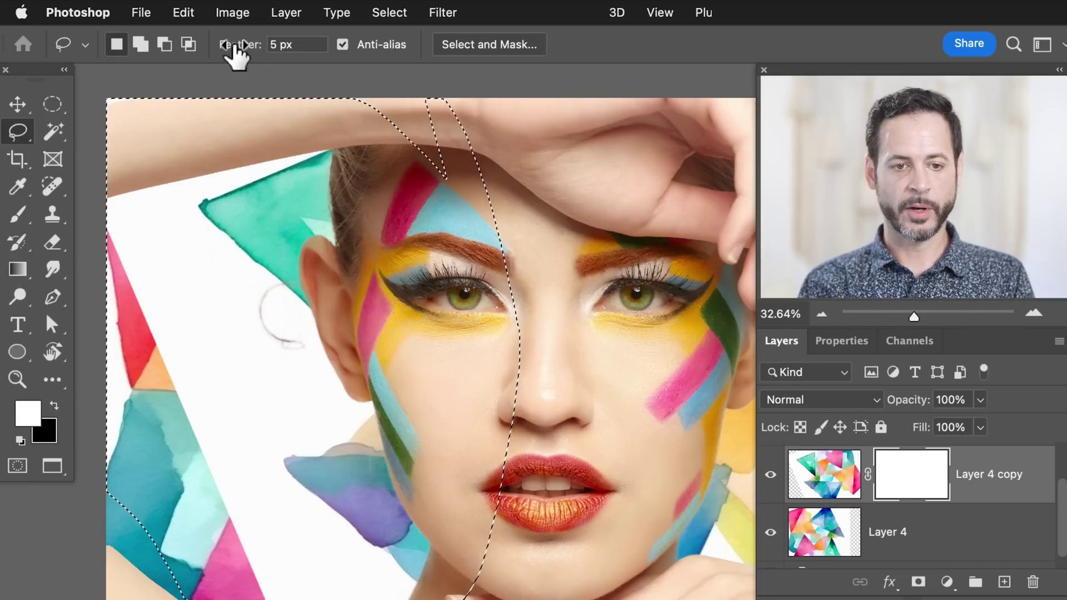
Fill the lassoed area of the Layer 4 copy mask with black and deselect.
{"action": "left_click", "coordinate": [183, 12]}
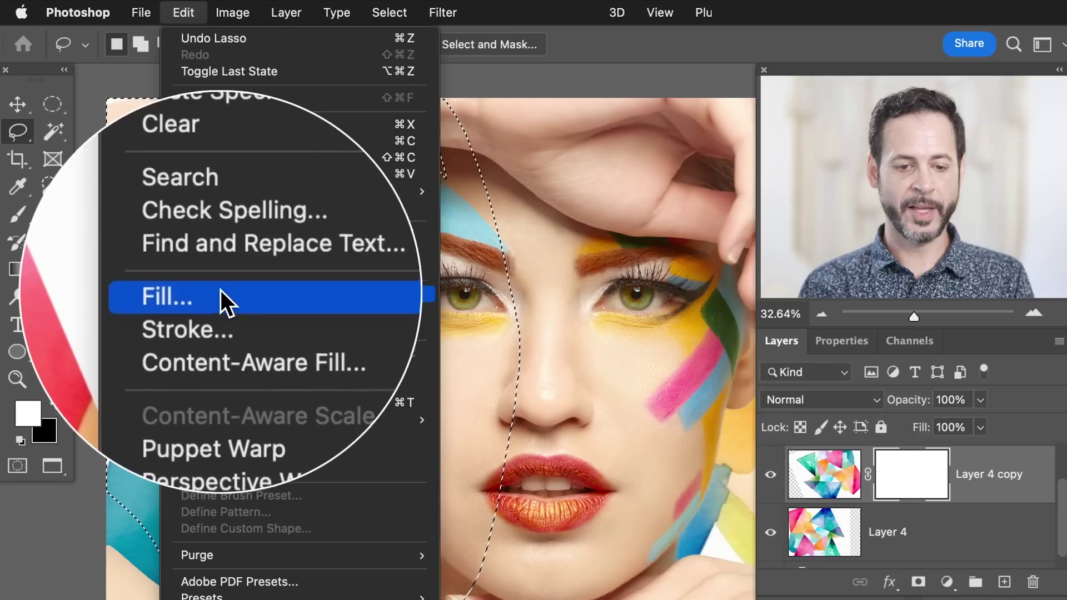
{"action": "left_click", "coordinate": [221, 291]}
{"action": "left_click", "coordinate": [637, 187]}
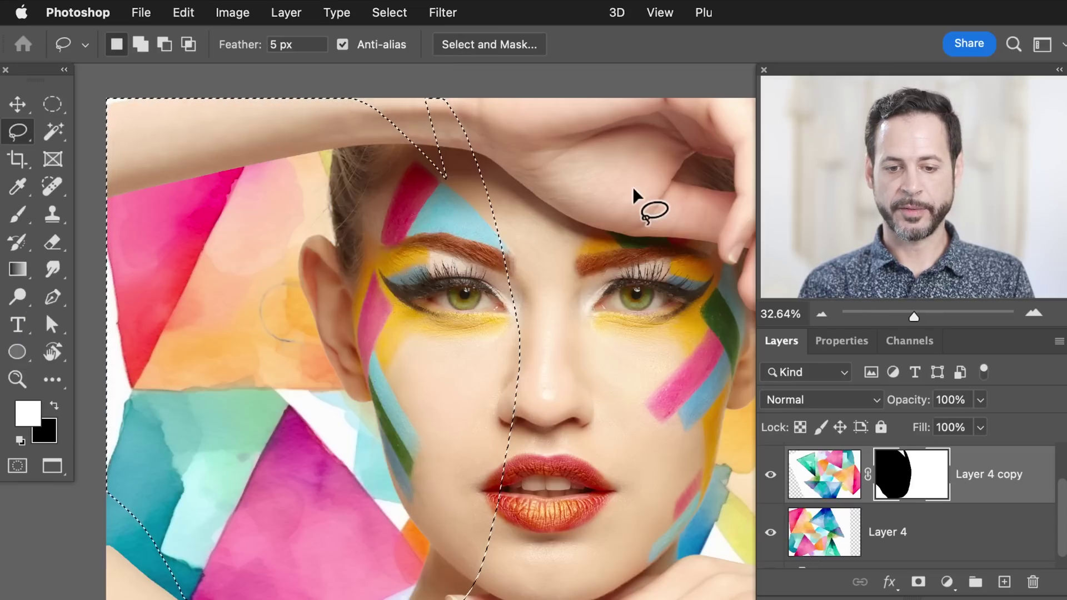
{"action": "key", "text": "cmd+d"}
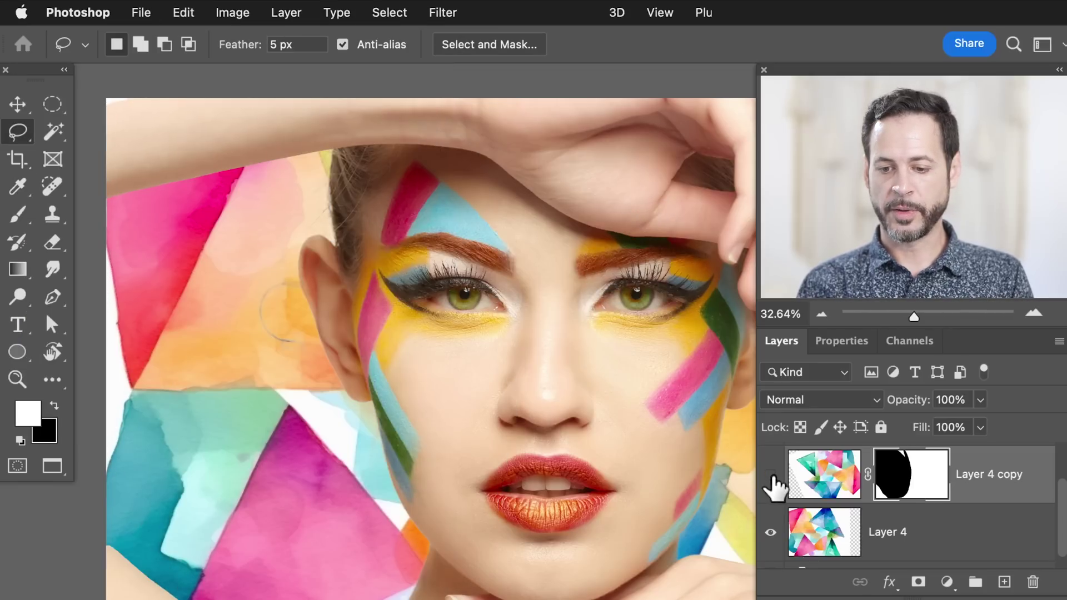
Compare what Layer 4 copy and Layer 4 each contribute to the background by toggling their visibility.
{"action": "scroll", "coordinate": [517, 411], "scroll_direction": "down", "scroll_amount": 5}
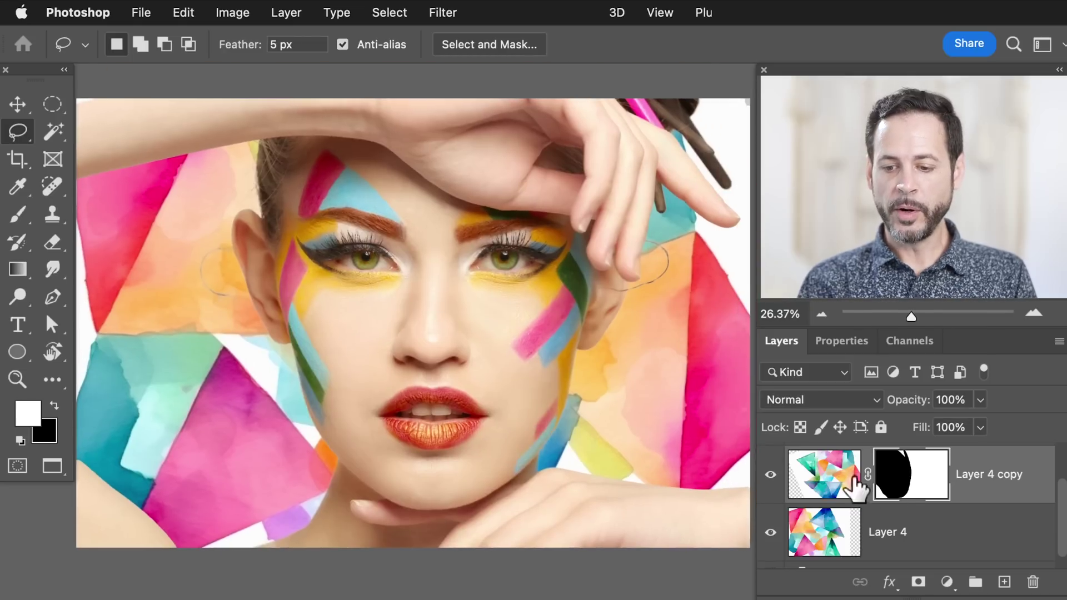
{"action": "double_click", "coordinate": [788, 475]}
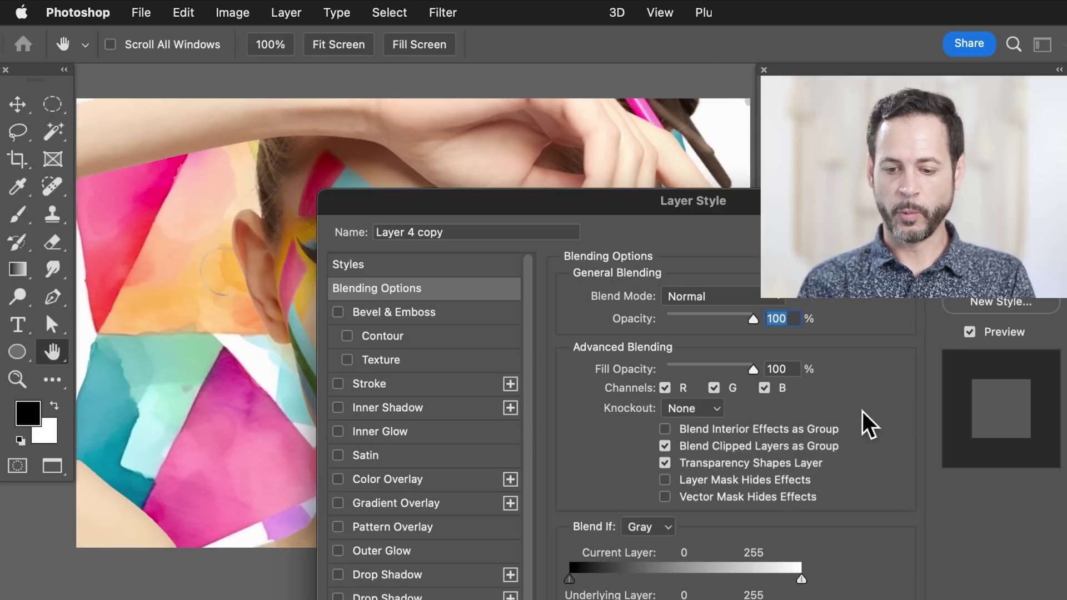
{"action": "key", "text": "Escape"}
{"action": "left_click", "coordinate": [770, 475]}
{"action": "left_click", "coordinate": [770, 532]}
{"action": "left_click", "coordinate": [771, 532]}
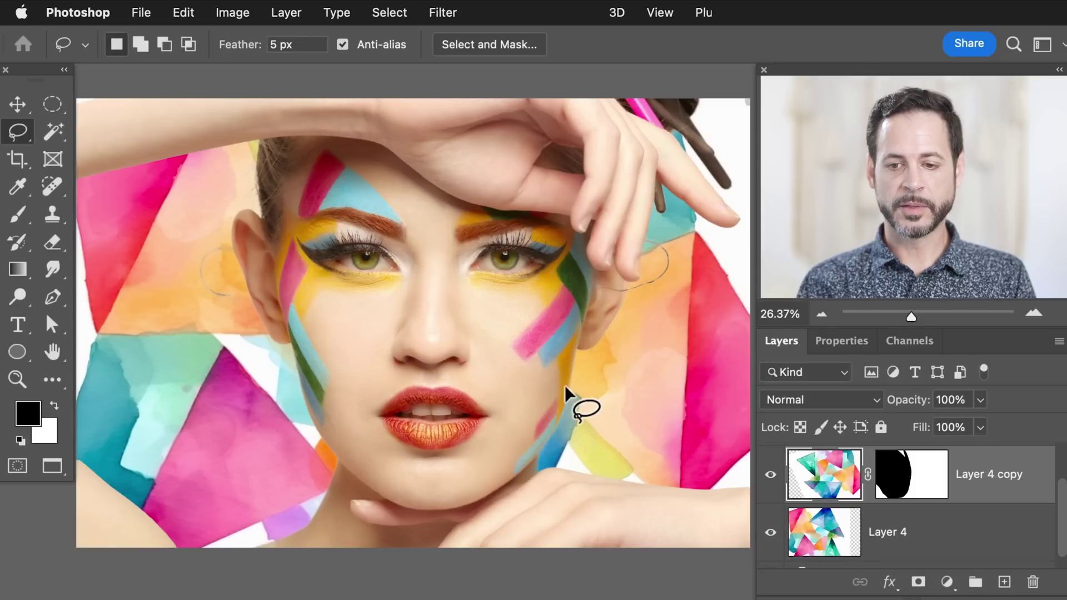
{"action": "scroll", "coordinate": [566, 389], "scroll_direction": "up", "scroll_amount": 2}
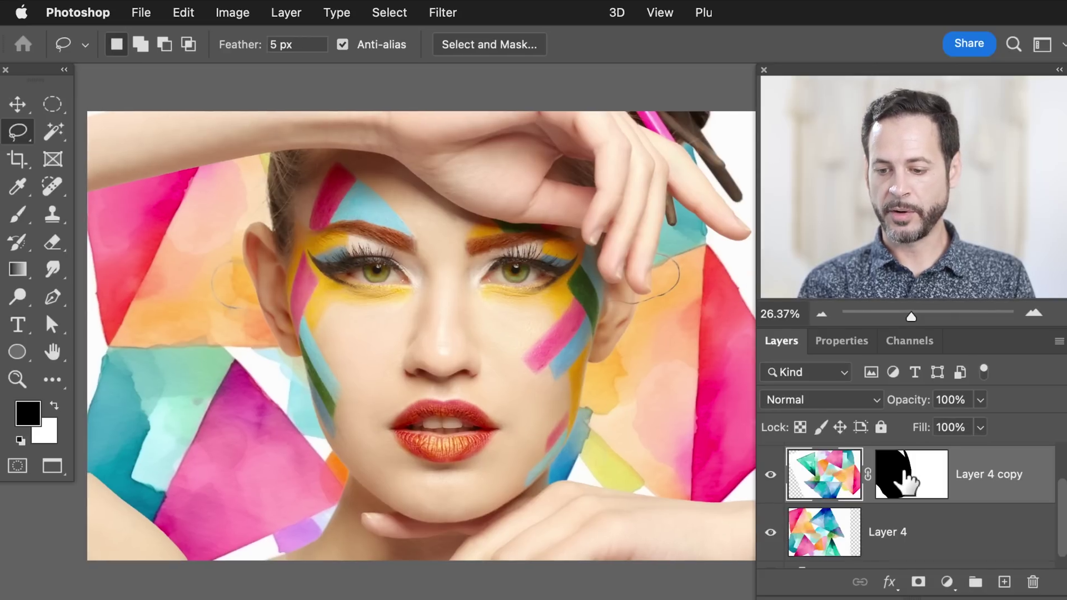
{"action": "scroll", "coordinate": [669, 391], "scroll_direction": "right", "scroll_amount": 2}
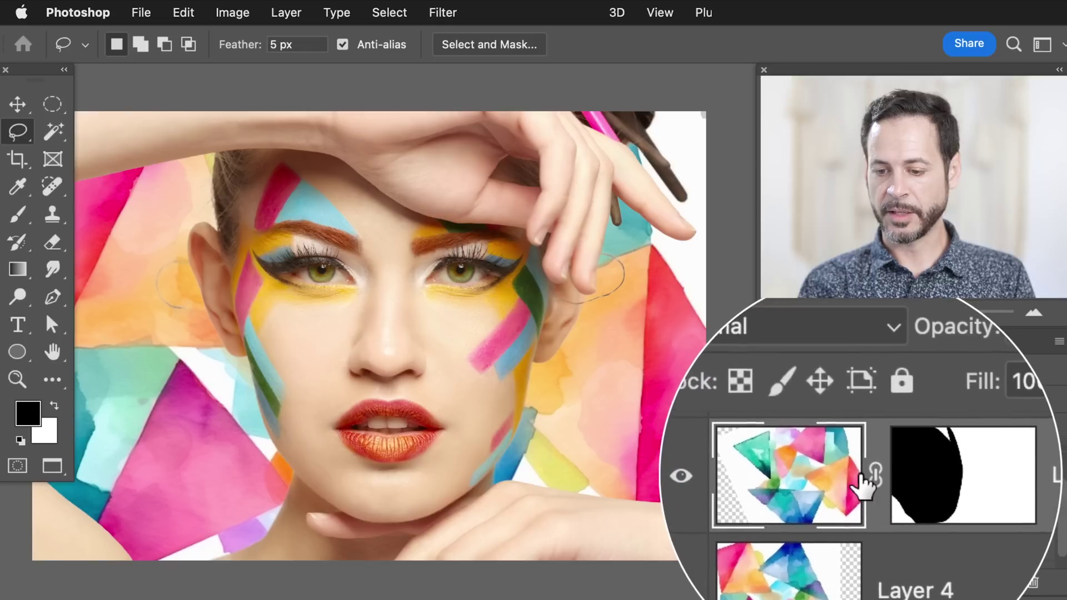
Unlink the mask from Layer 4 copy and move only its artwork slightly to the right.
{"action": "left_click", "coordinate": [870, 476]}
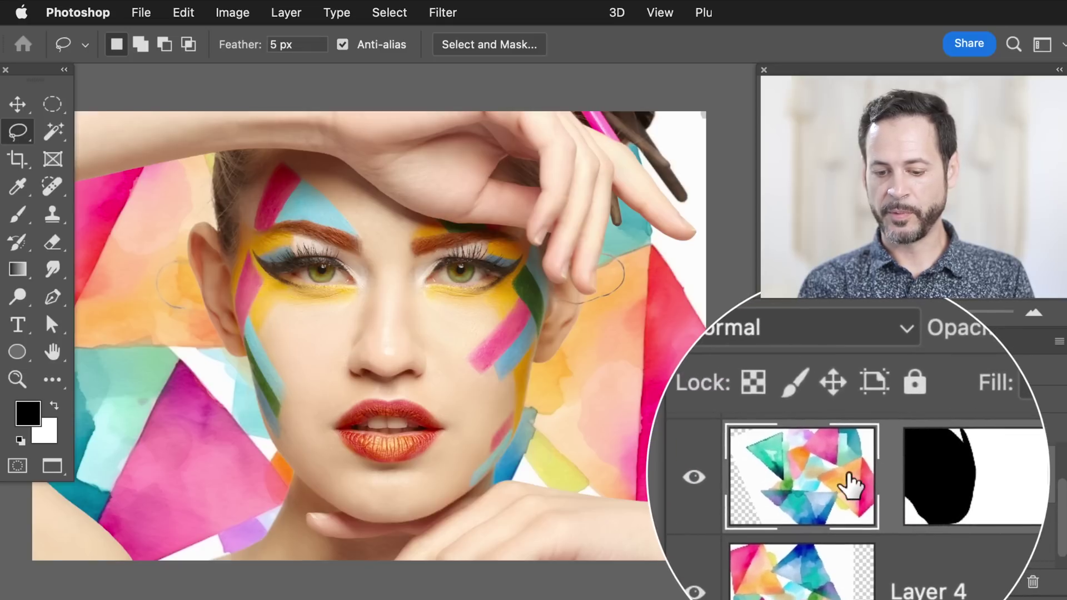
{"action": "key", "text": "v"}
{"action": "mouse_move", "coordinate": [449, 368]}
{"action": "left_mouse_down"}
{"action": "mouse_move", "coordinate": [505, 372]}
{"action": "mouse_move", "coordinate": [484, 369]}
{"action": "left_mouse_up"}
{"action": "scroll", "coordinate": [484, 369], "scroll_direction": "left", "scroll_amount": 2}
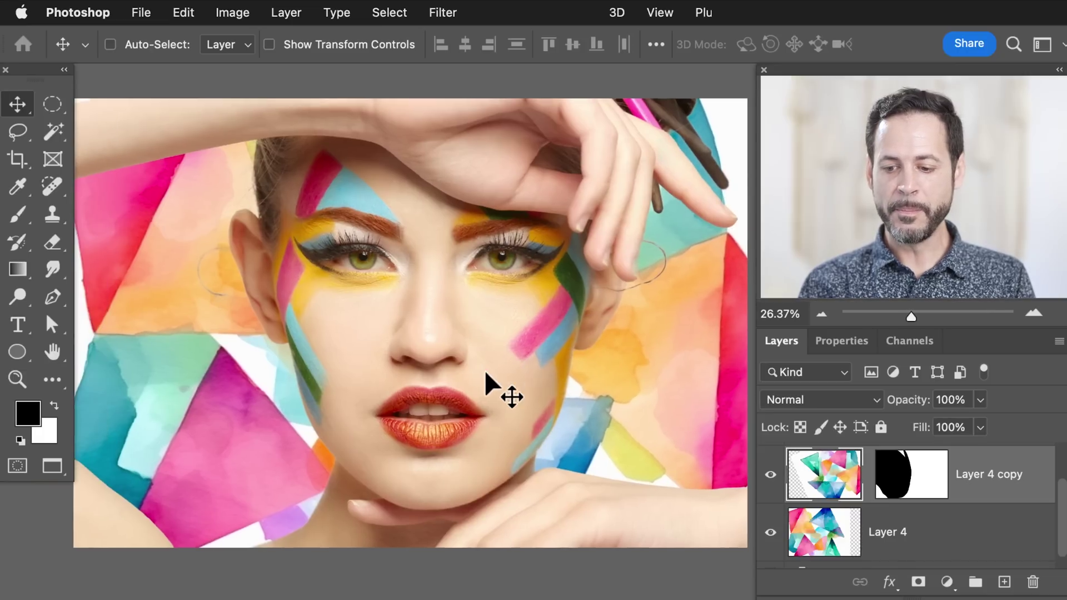
Group Layer 4 copy and Layer 4 together.
{"action": "left_click", "coordinate": [896, 534], "text": "shift"}
{"action": "key", "text": "super+g"}
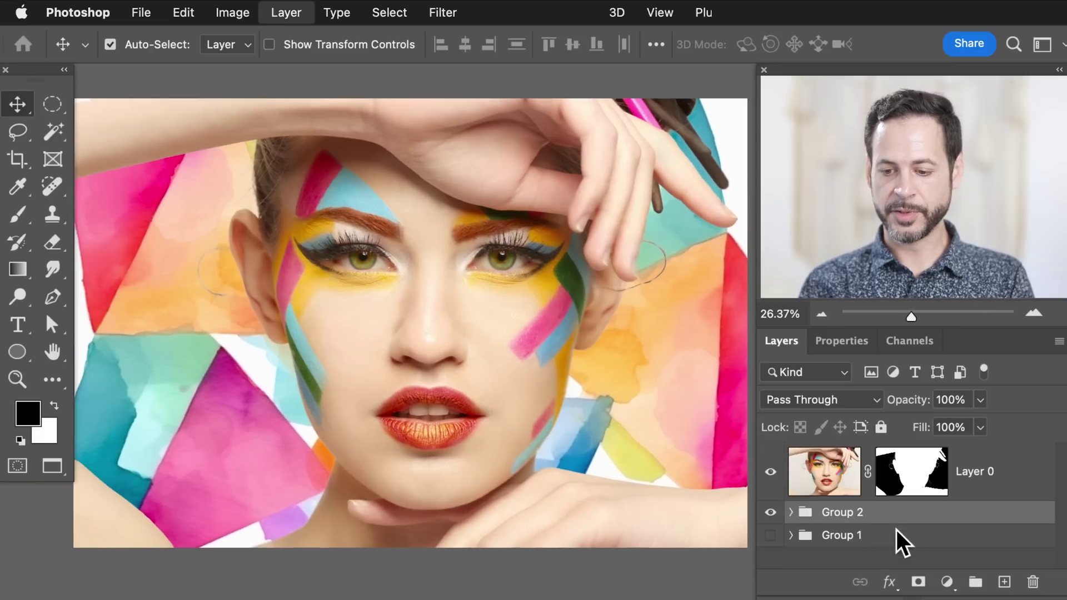